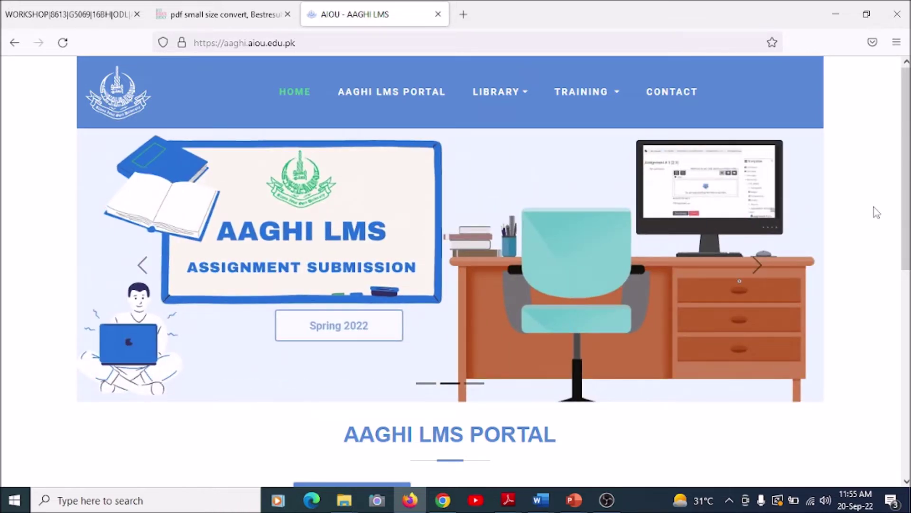
Step: Log in to the Spring 2022 portal for Online Workshops + Assignment Submission
scroll(859, 214, "down", 3)
scroll(854, 211, "down", 3)
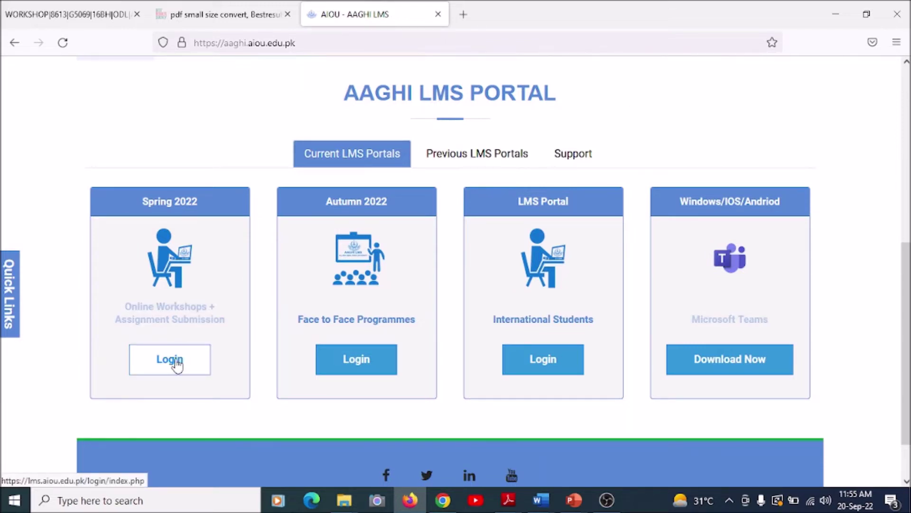
left_click(177, 366)
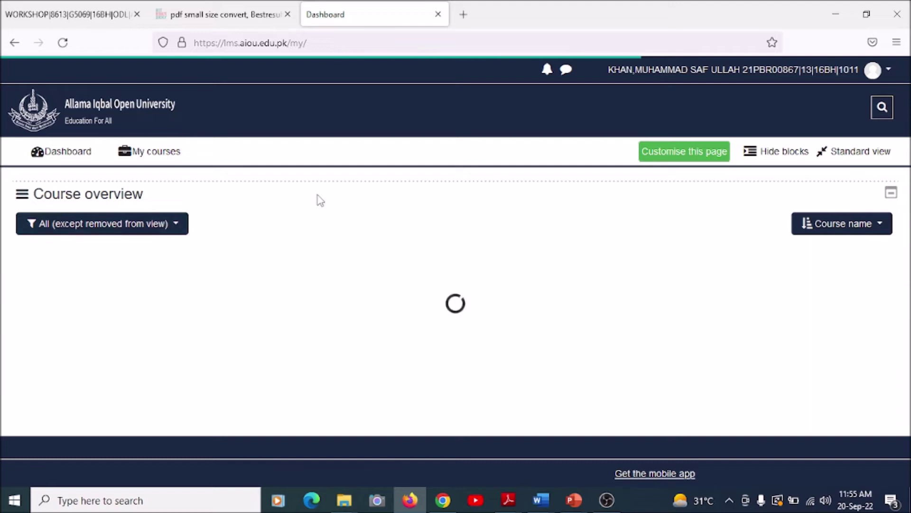
Step: Open the 8613 Research Project course and go to its PROJECT assignment
scroll(317, 198, "down", 5)
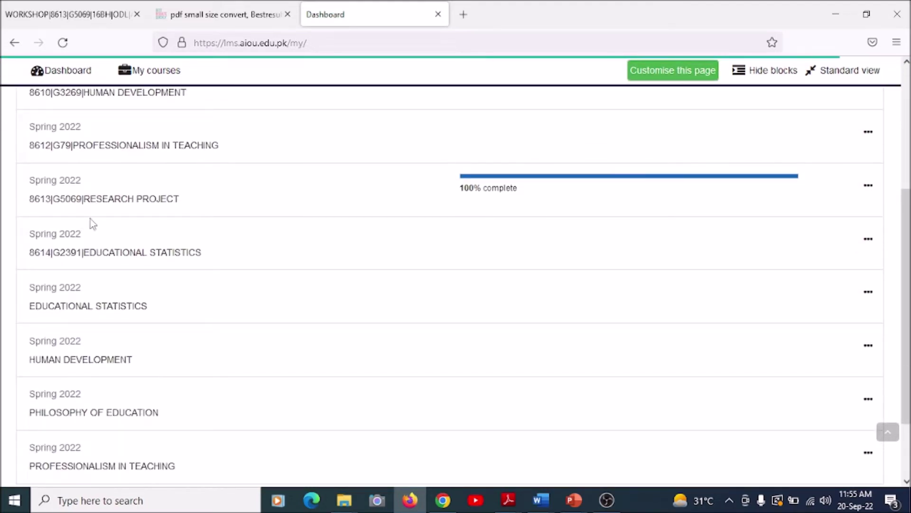
left_click(145, 205)
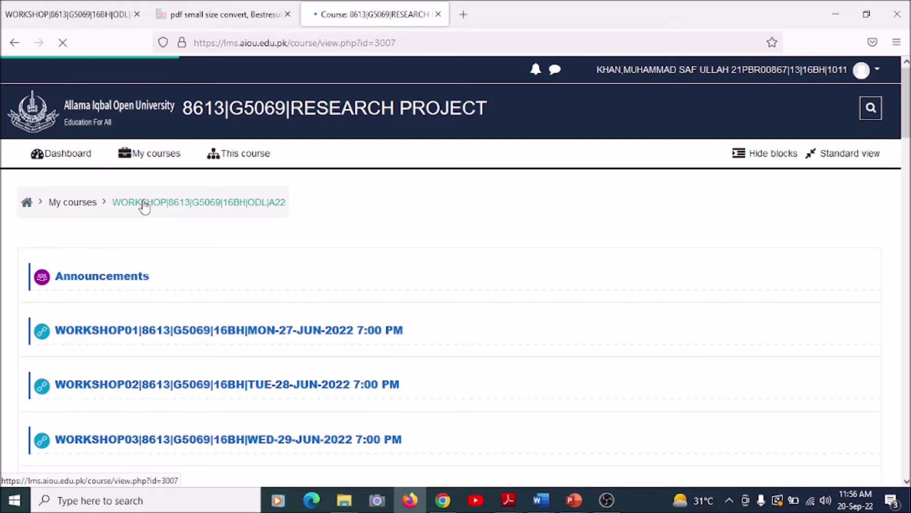
scroll(489, 259, "down", 2)
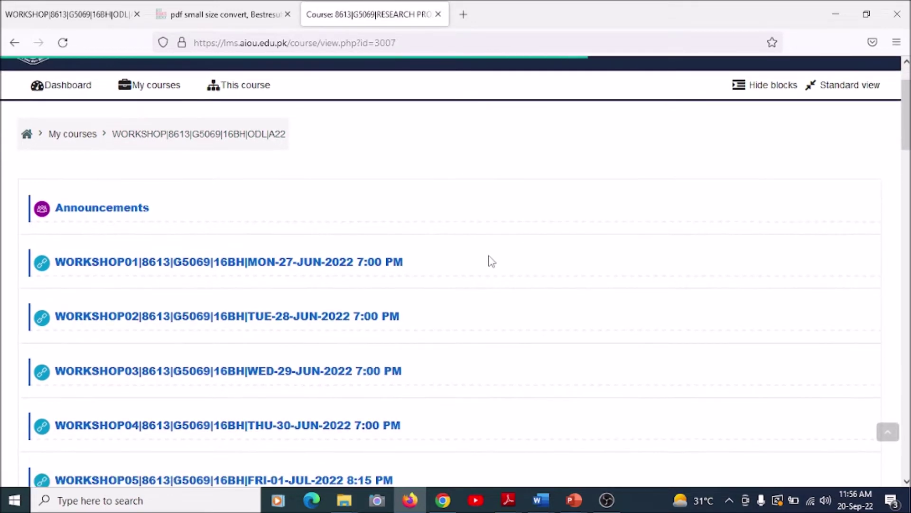
scroll(492, 261, "down", 10)
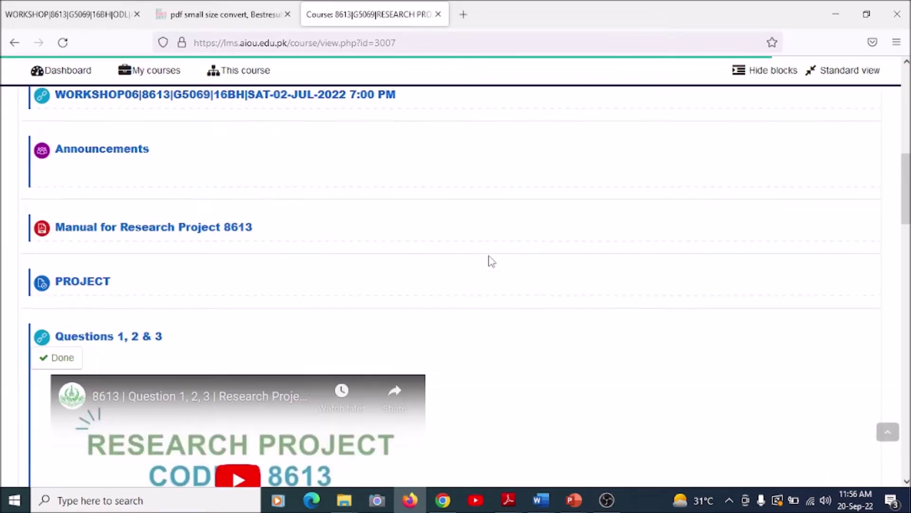
scroll(488, 260, "down", 2)
left_click(102, 218)
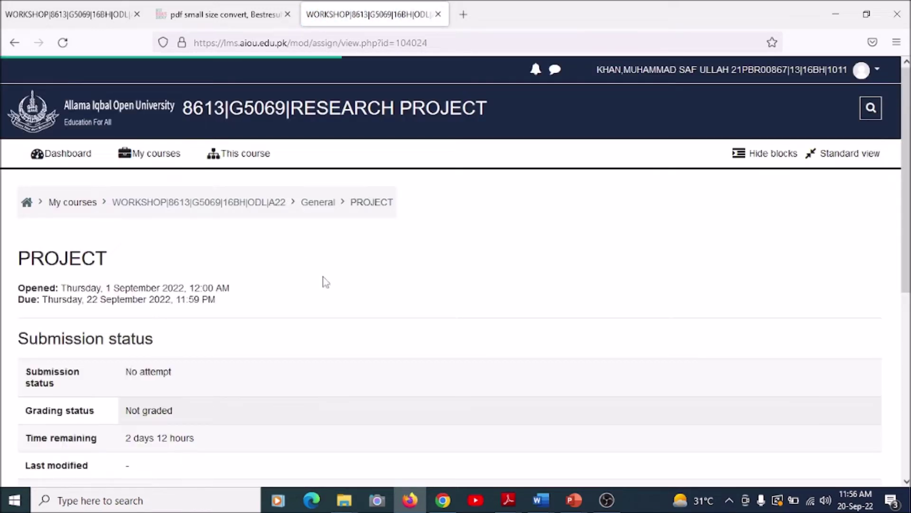
Step: Examine the PROJECT assignment's opening and due dates and its submission status table
scroll(421, 299, "down", 3)
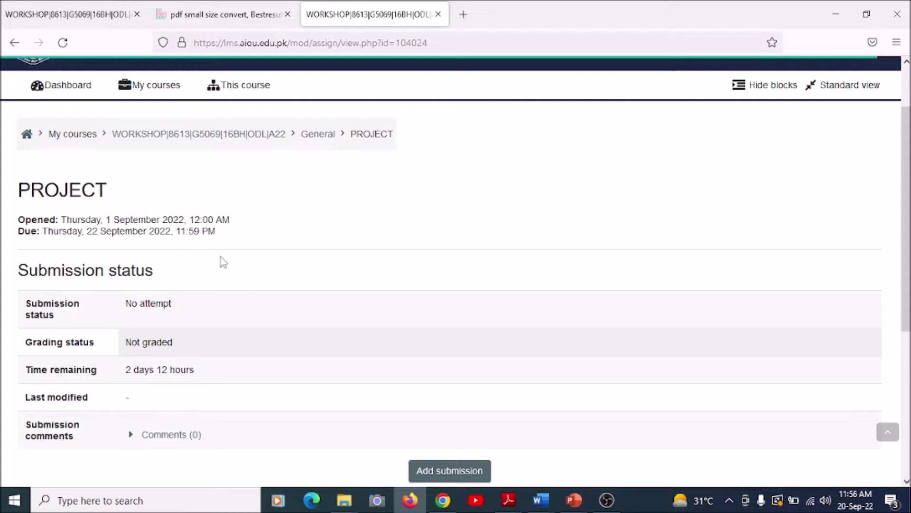
scroll(247, 236, "down", 3)
scroll(248, 236, "up", 3)
scroll(248, 235, "down", 2)
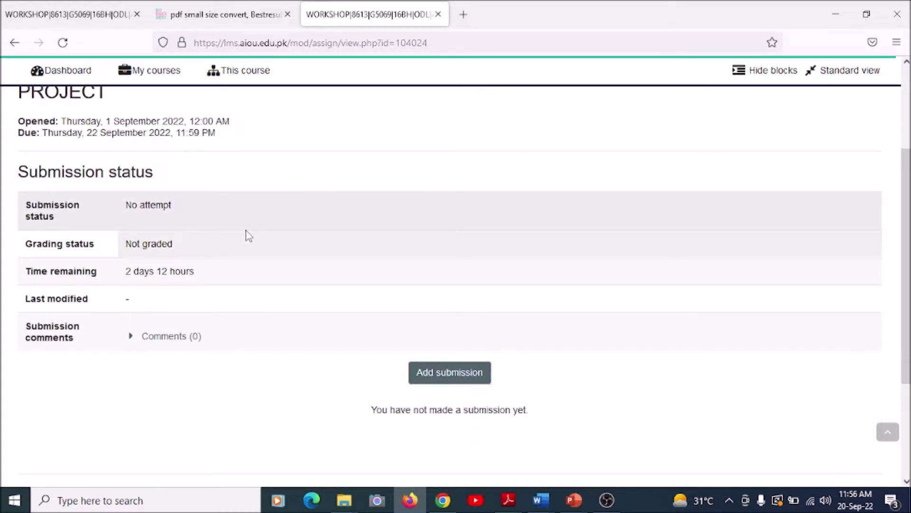
scroll(248, 236, "down", 3)
scroll(247, 235, "up", 5)
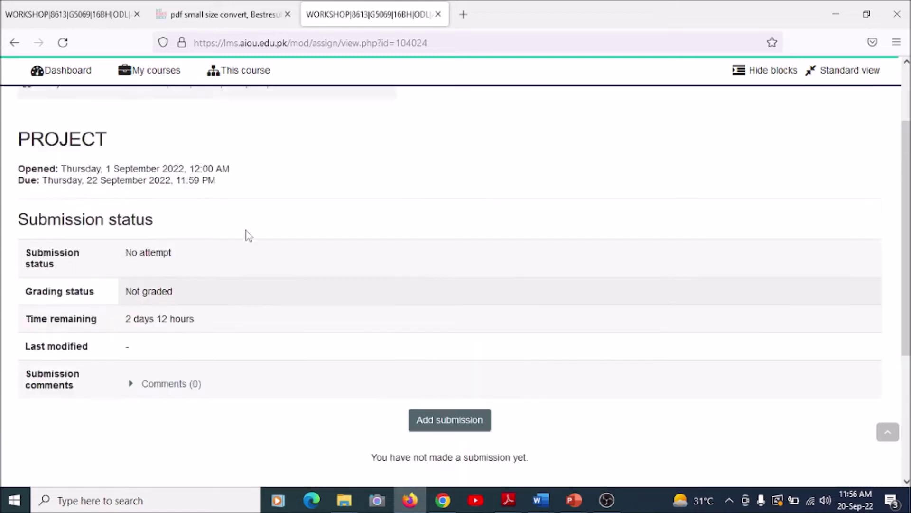
scroll(247, 233, "down", 2)
scroll(438, 255, "up", 1)
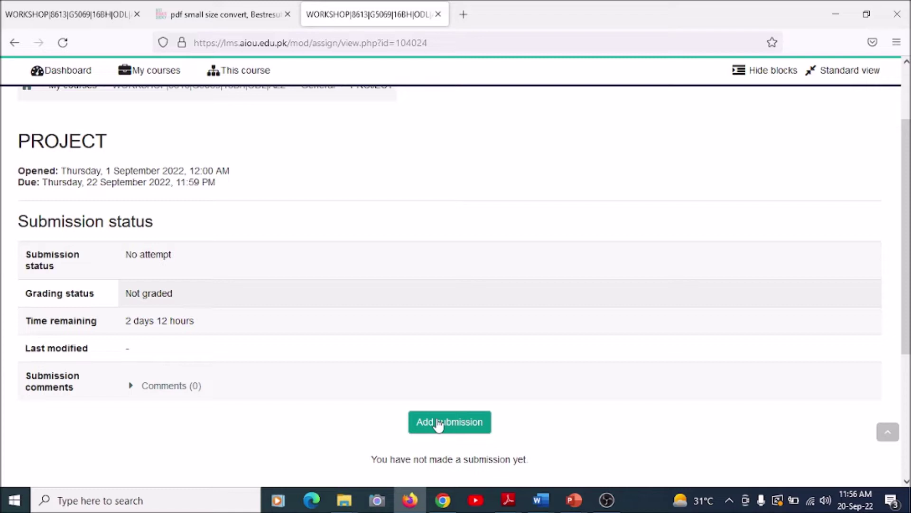
Step: Start a submission for the PROJECT assignment and open the file picker to add a file
left_click(438, 423)
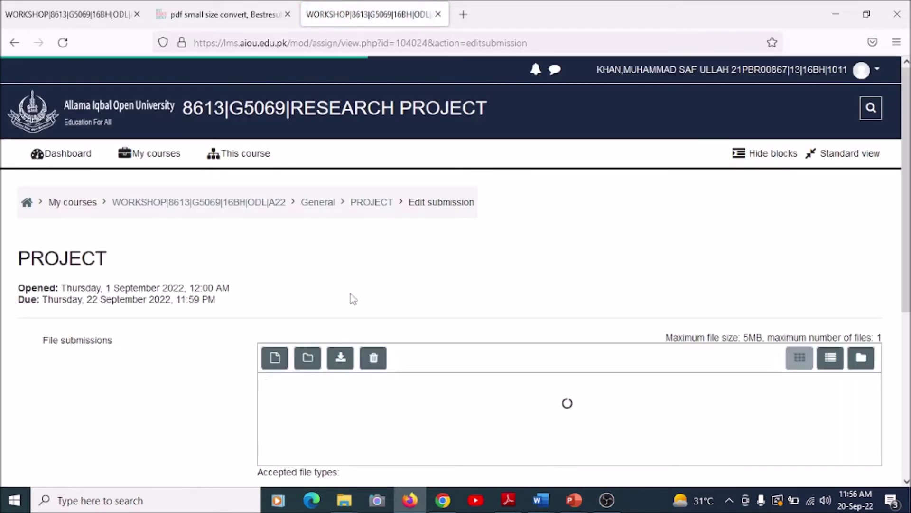
scroll(351, 299, "down", 2)
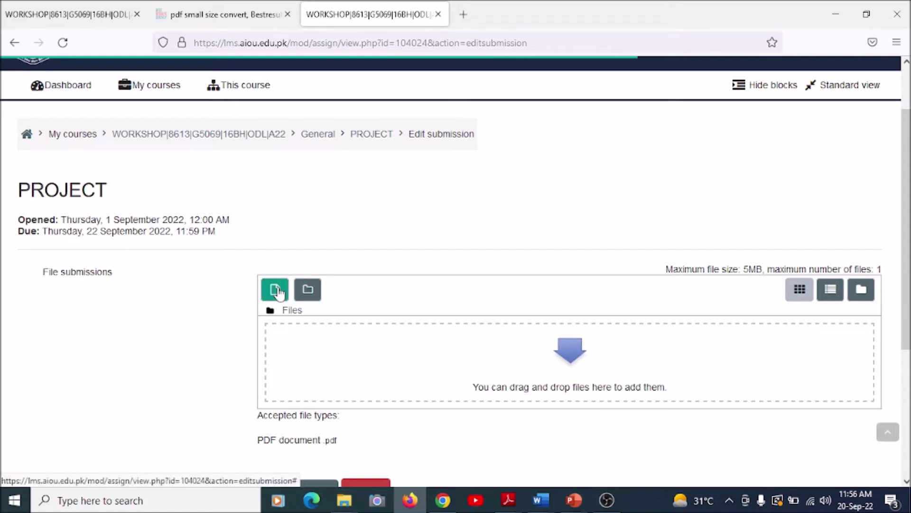
left_click(280, 290)
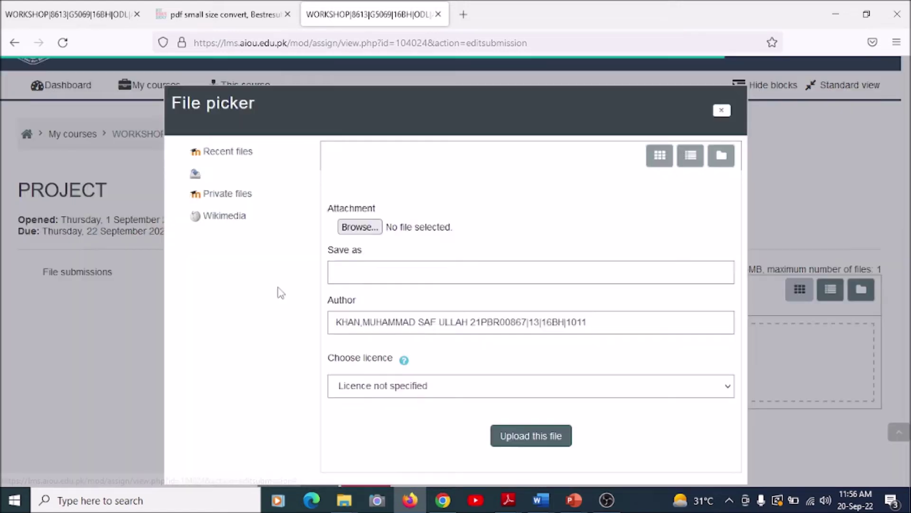
Step: Try to upload "B.Ed 8613 Manual Research Project" from Downloads as the submission file
left_click(361, 227)
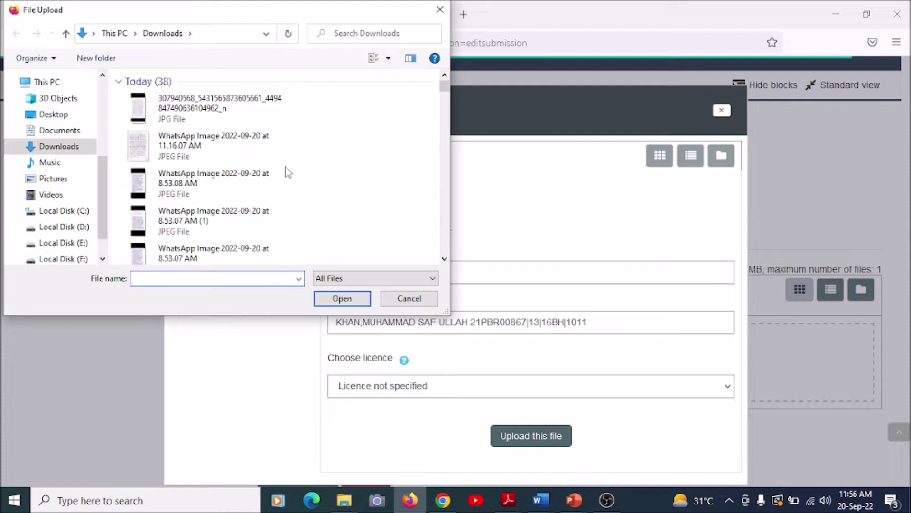
scroll(284, 171, "down", 10)
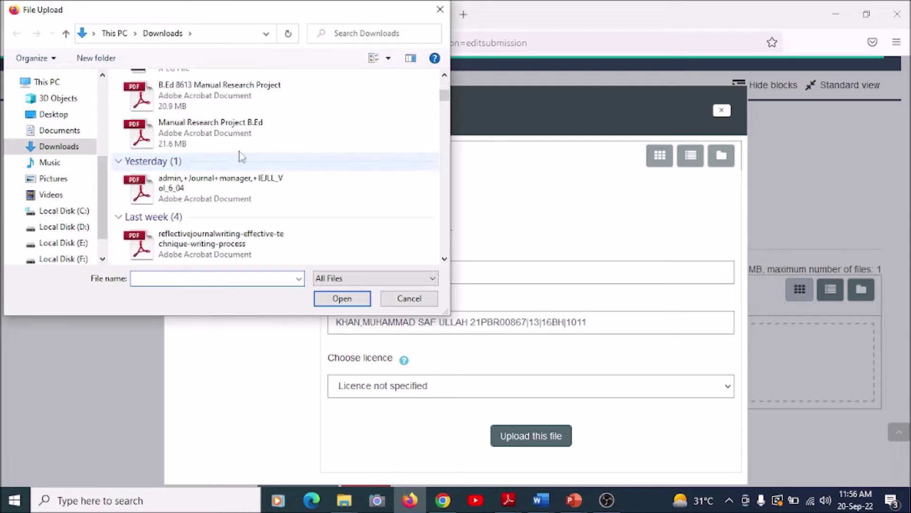
left_click(216, 93)
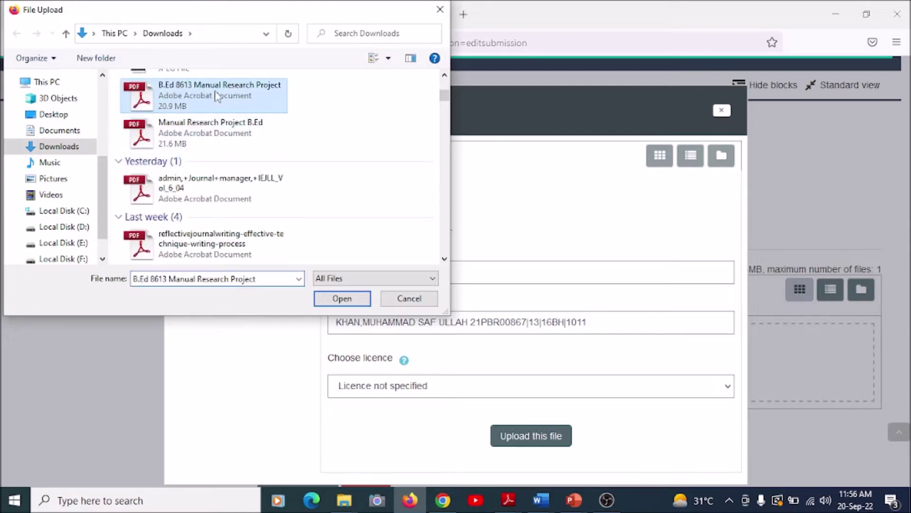
left_click(335, 302)
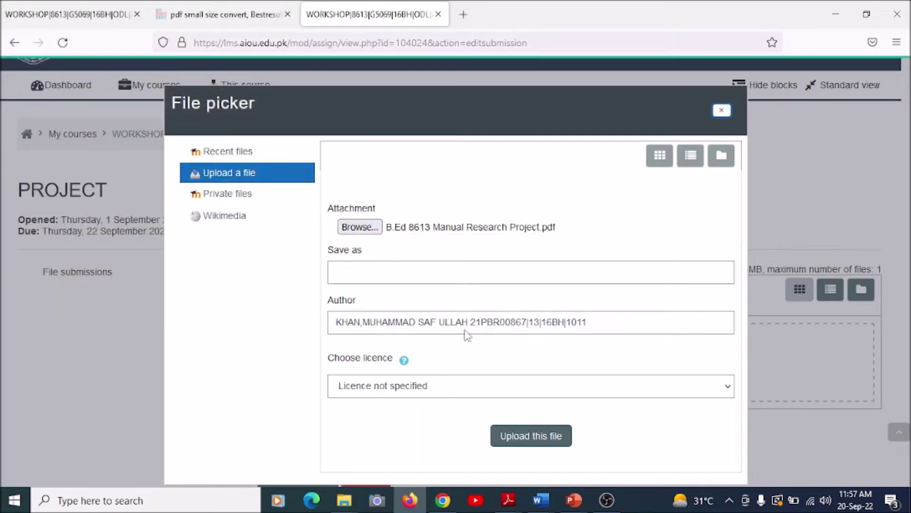
left_click(563, 444)
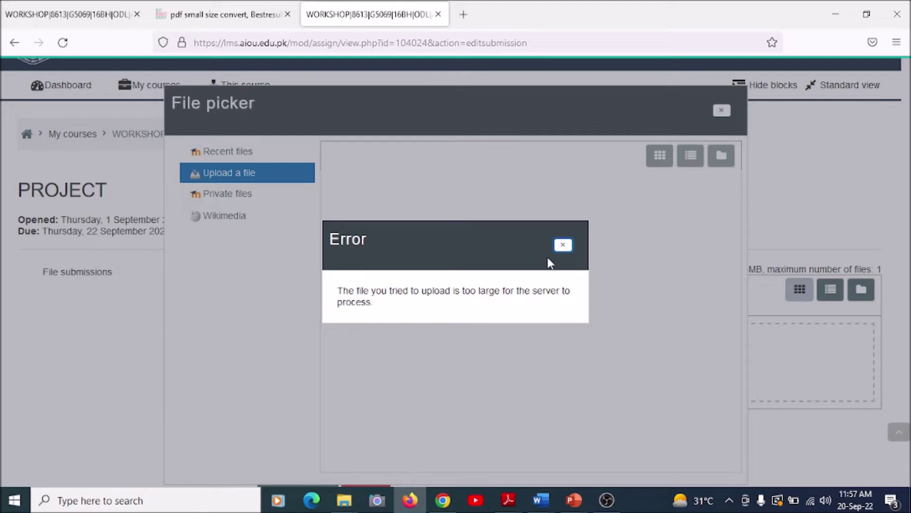
left_click(562, 245)
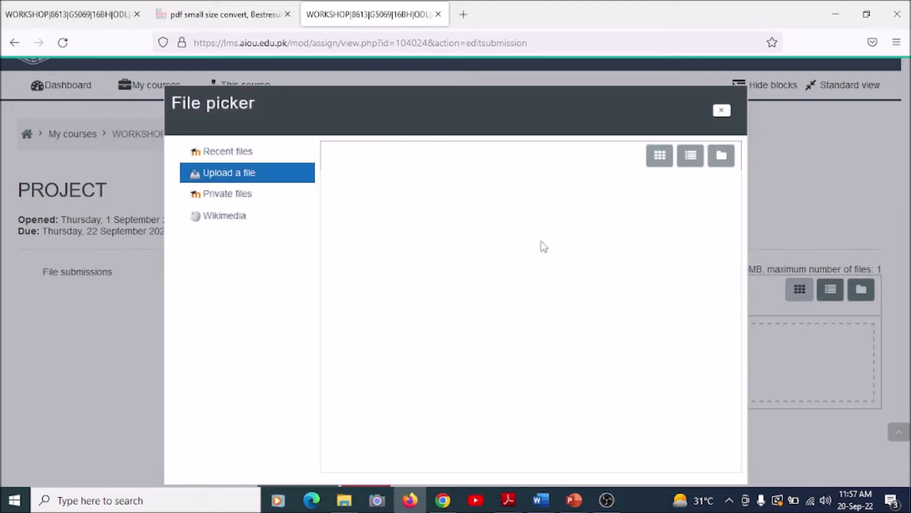
left_click(198, 176)
left_click(351, 226)
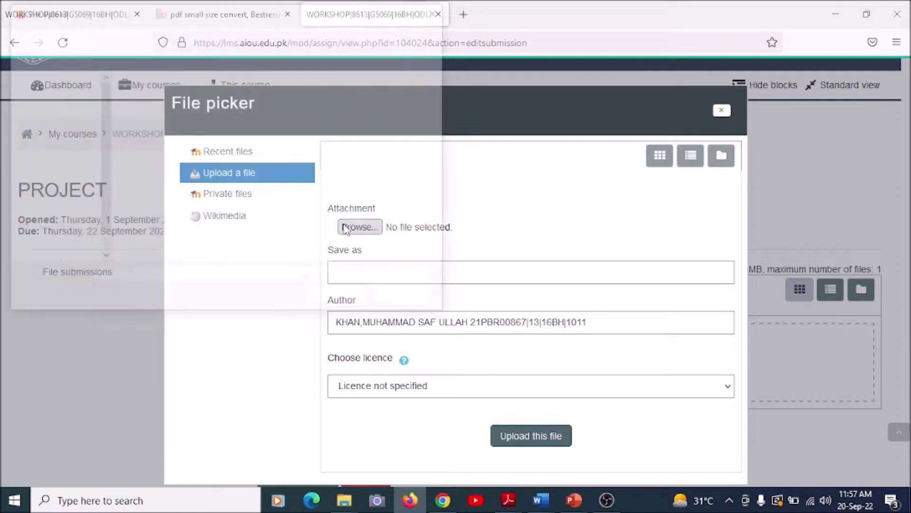
scroll(277, 197, "down", 5)
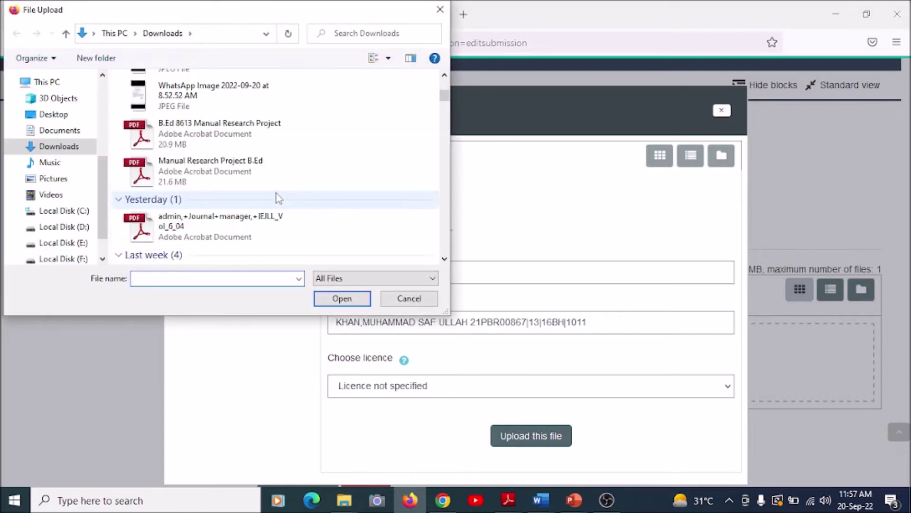
double_click(243, 145)
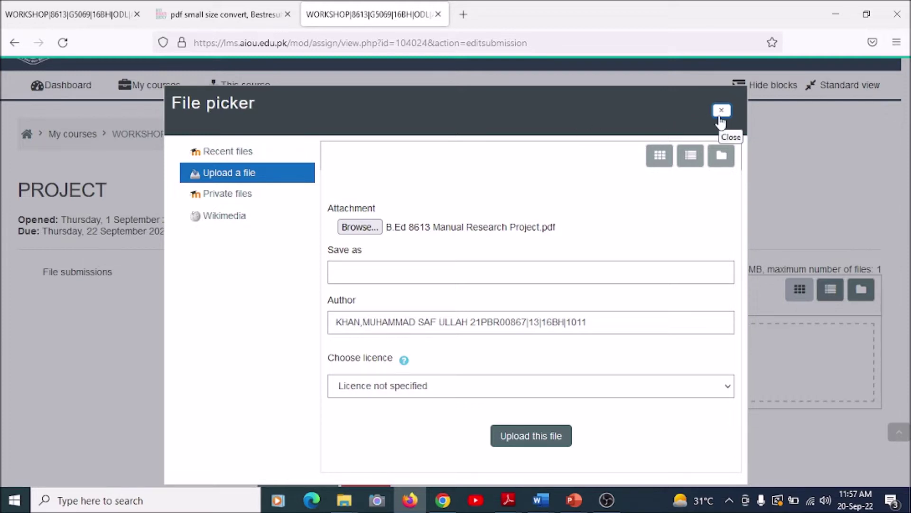
left_click(721, 111)
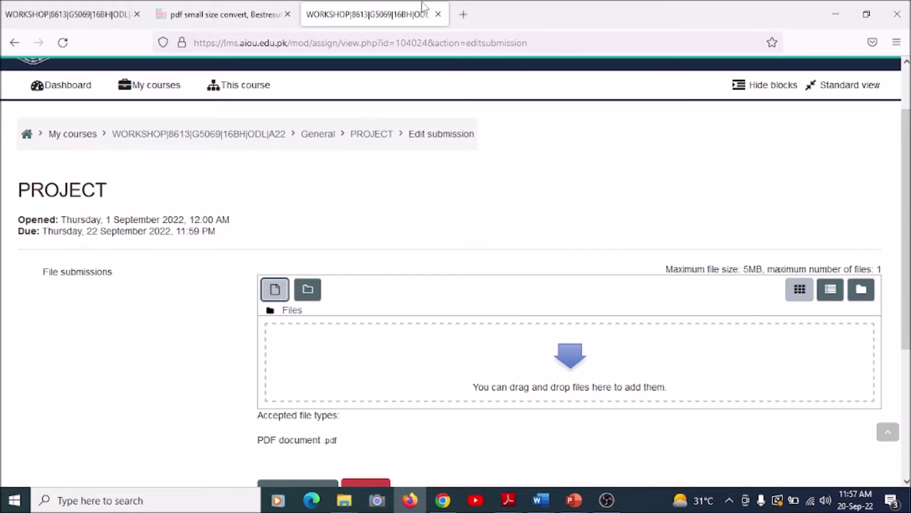
Step: Search bestresultsquickly.com for "pdf small size" and open the result about converting a PDF file to smaller size
left_click(186, 22)
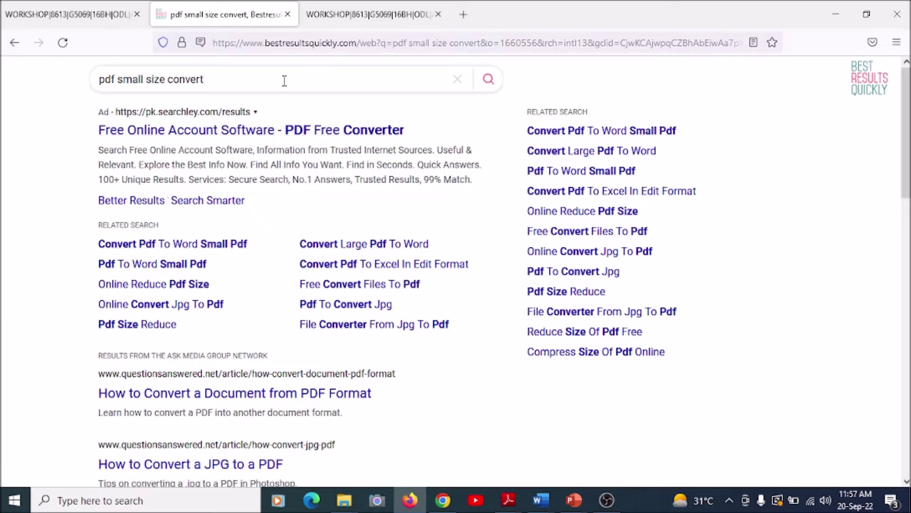
key("BackSpace")
key("BackSpace")
key("BackSpace")
key("BackSpace")
key("BackSpace")
key("BackSpace")
key("BackSpace")
key("BackSpace")
key("BackSpace")
key("BackSpace")
key("BackSpace")
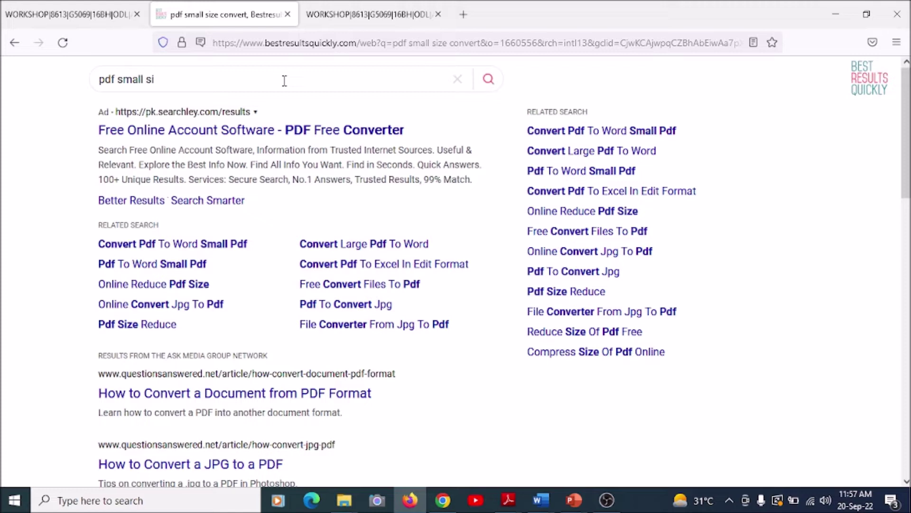
key("Return")
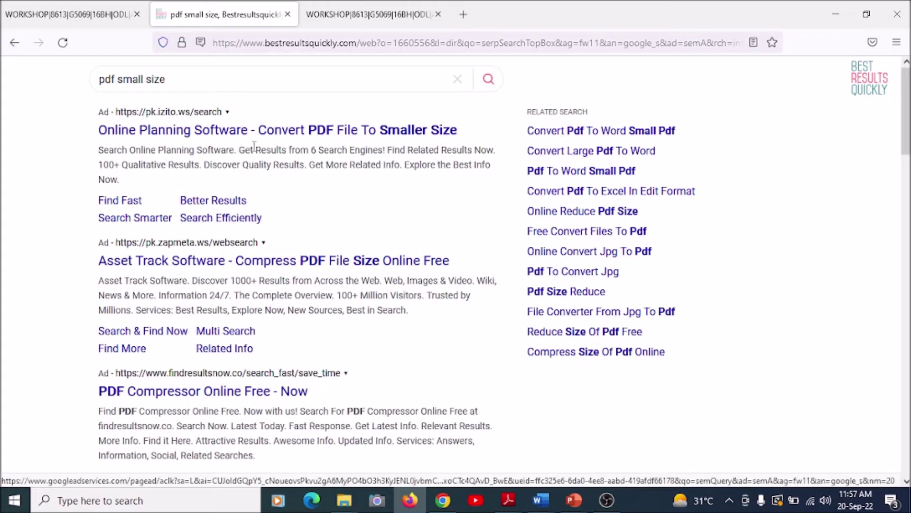
left_click(246, 132)
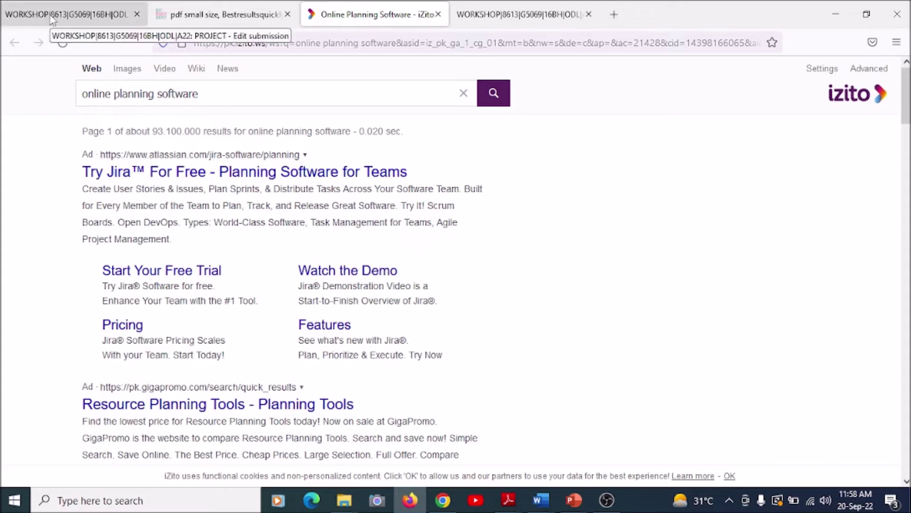
Step: Return to the Google results for "converting pdf to smaller size 5MB" and look through them
left_click(209, 14)
left_click(13, 47)
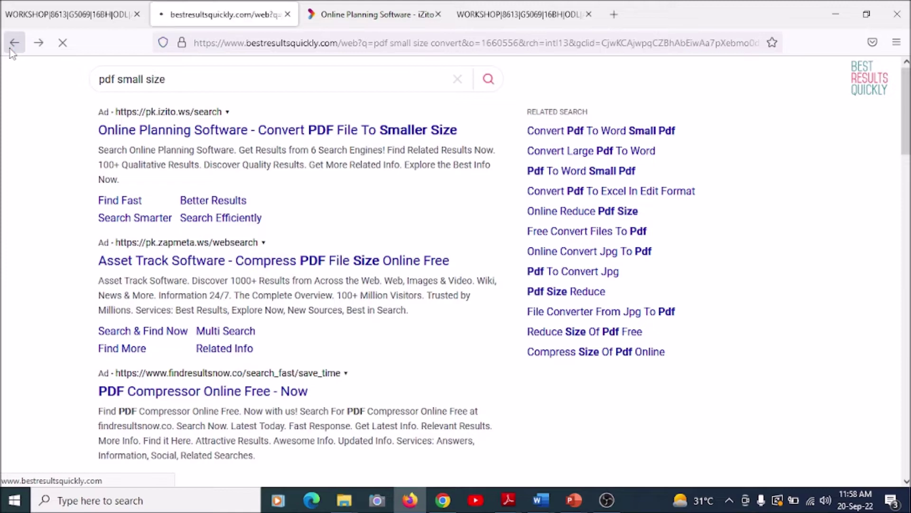
left_click(13, 49)
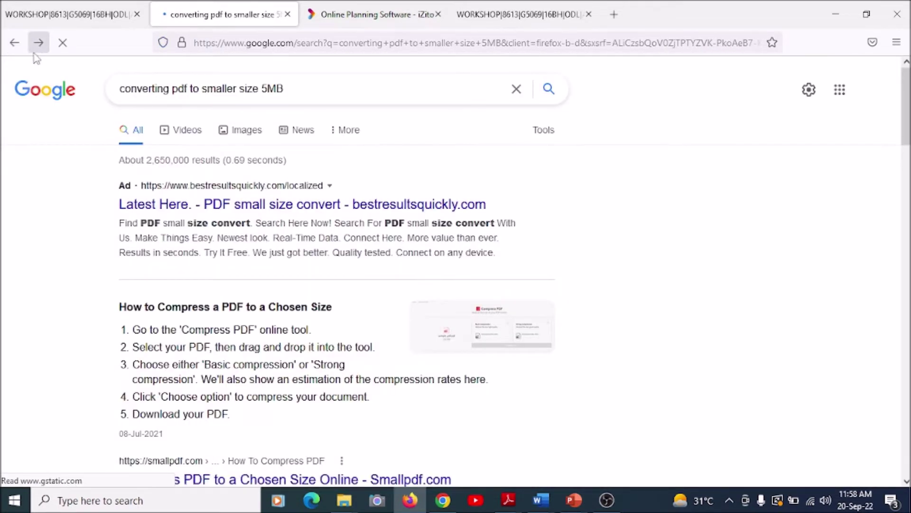
scroll(102, 218, "down", 2)
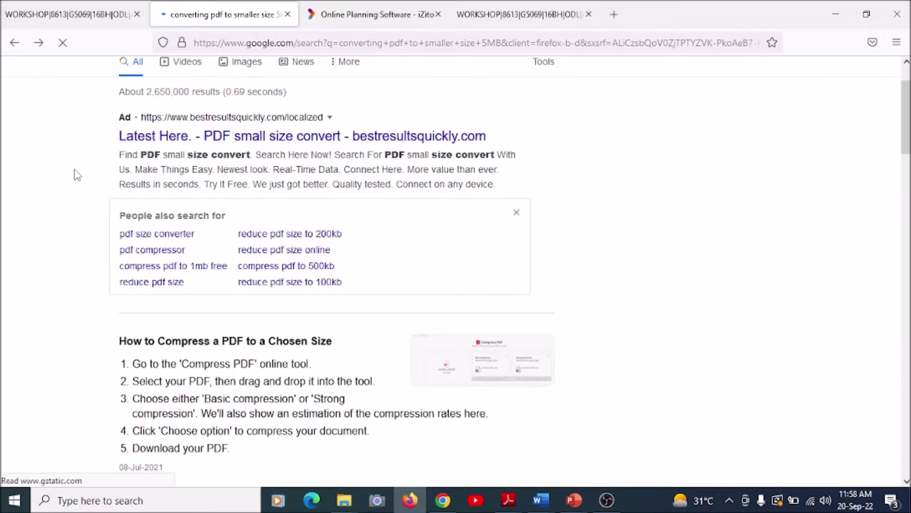
scroll(73, 173, "down", 4)
scroll(73, 173, "up", 6)
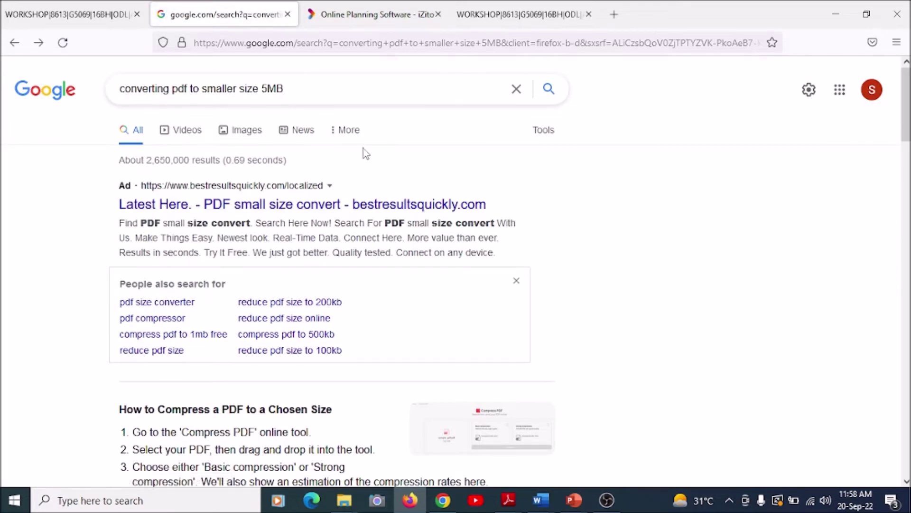
Step: Recheck the assignment's file submission page, then review the related searches and compression instructions in the Google results
left_click(373, 14)
left_click(520, 6)
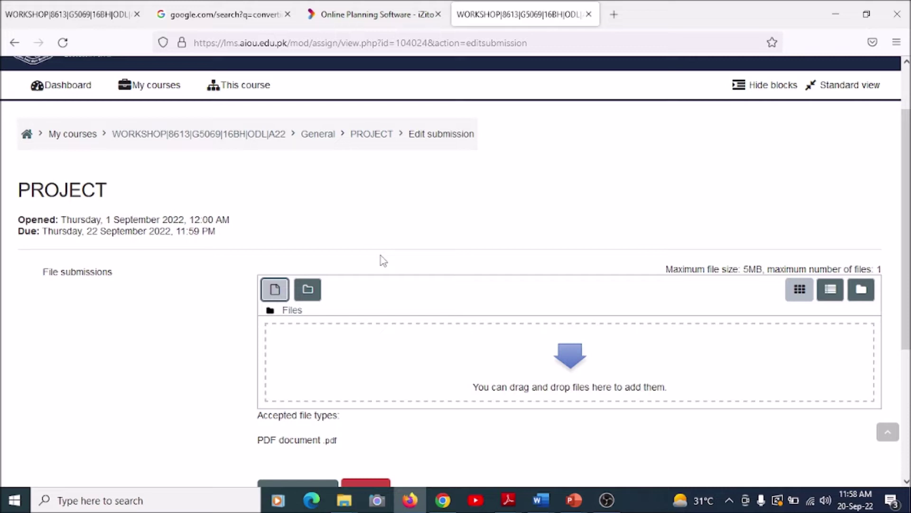
left_click(223, 15)
scroll(612, 218, "down", 2)
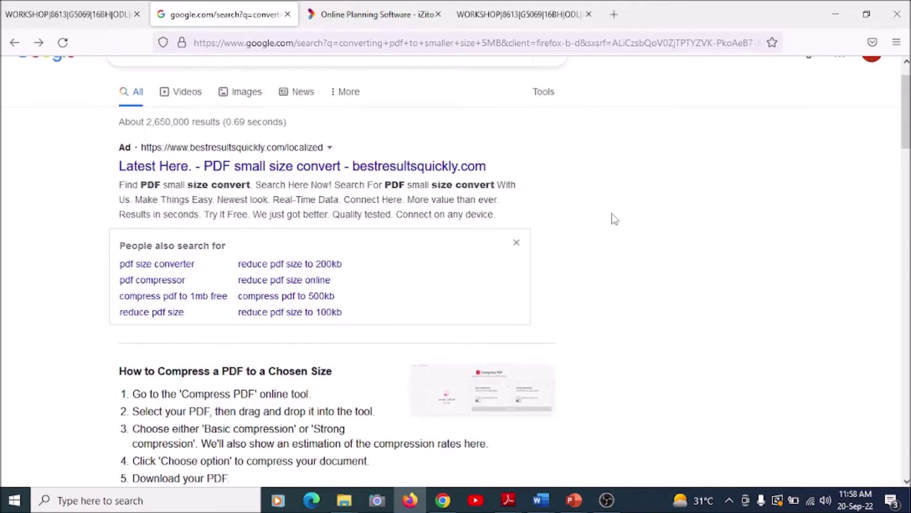
scroll(607, 218, "up", 2)
scroll(603, 218, "down", 4)
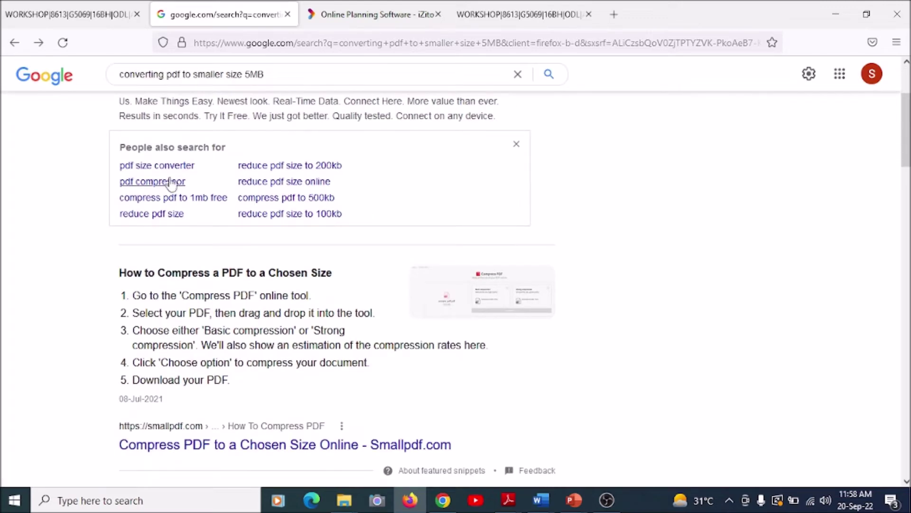
Step: Try to upload "B.Ed 8613 Manual Research Project" from Downloads to the Merge PDF tool on PDFSimpli
left_click(15, 44)
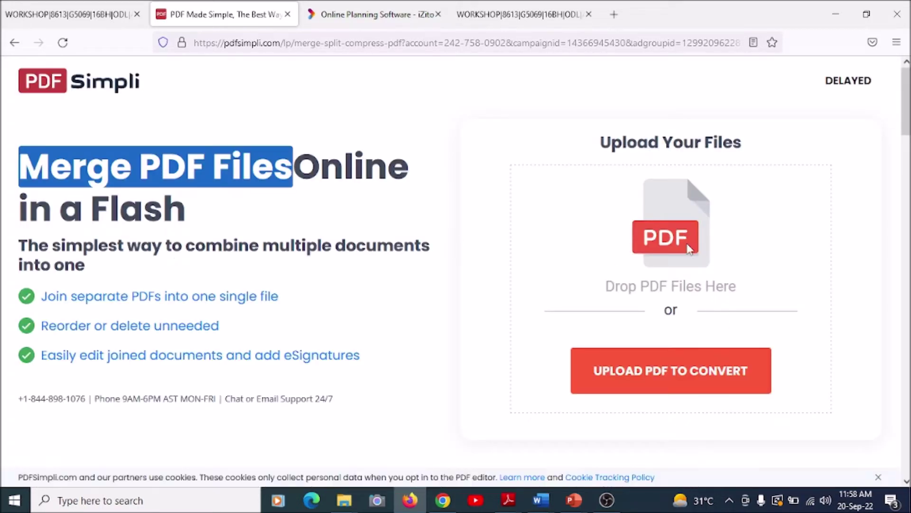
left_click(675, 385)
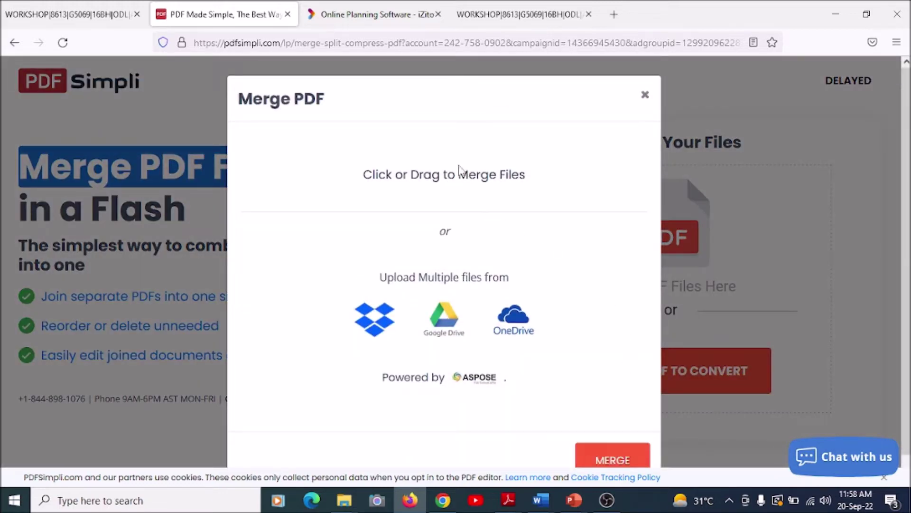
left_click(451, 209)
scroll(205, 175, "down", 5)
scroll(205, 175, "up", 5)
left_click(204, 108)
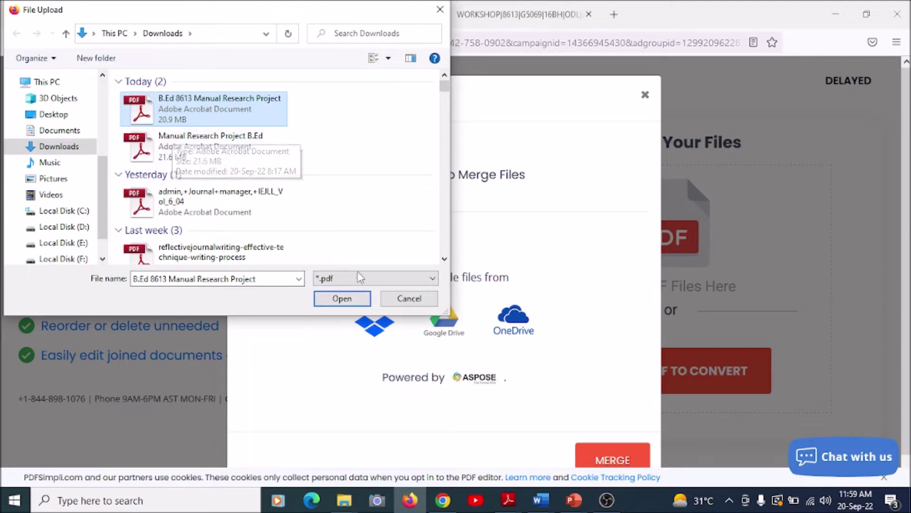
left_click(342, 297)
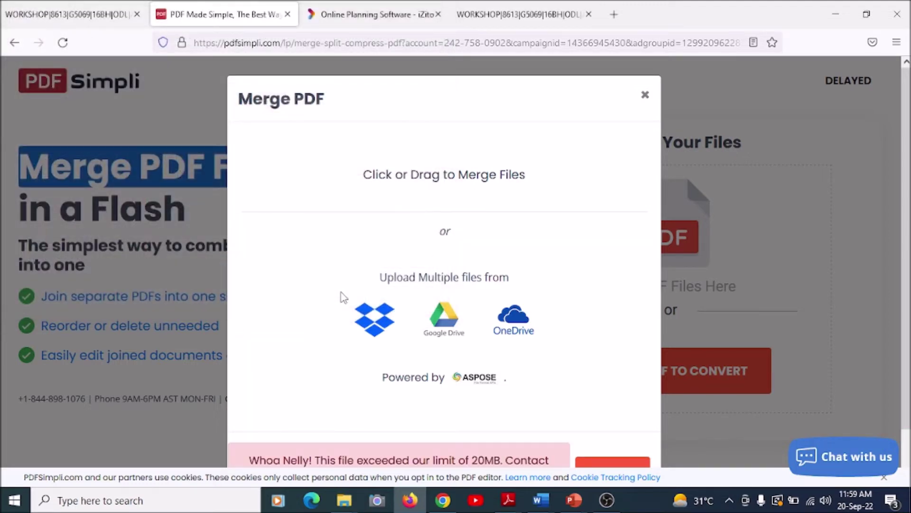
Step: Dismiss the Merge PDF dialog, close the PDFSimpli page, and return to the project's Edit submission page
scroll(524, 258, "down", 2)
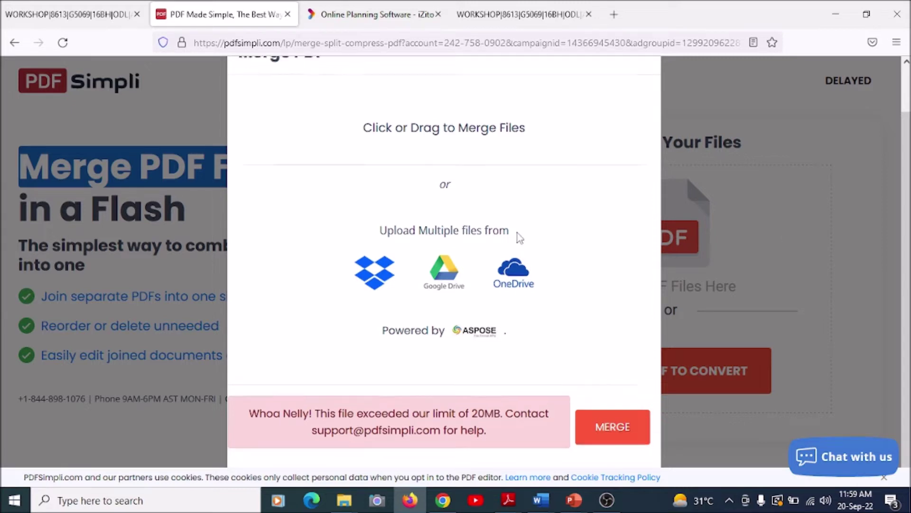
scroll(518, 232, "up", 2)
left_click(649, 95)
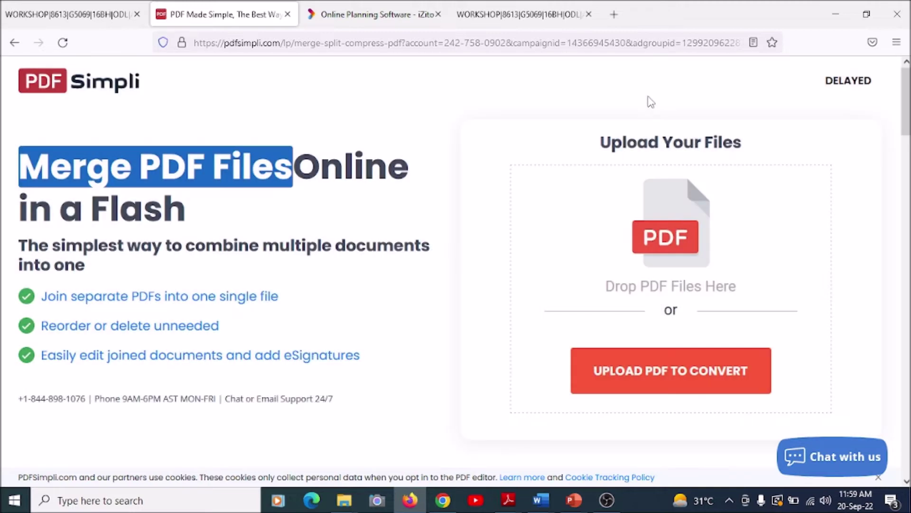
left_click(287, 15)
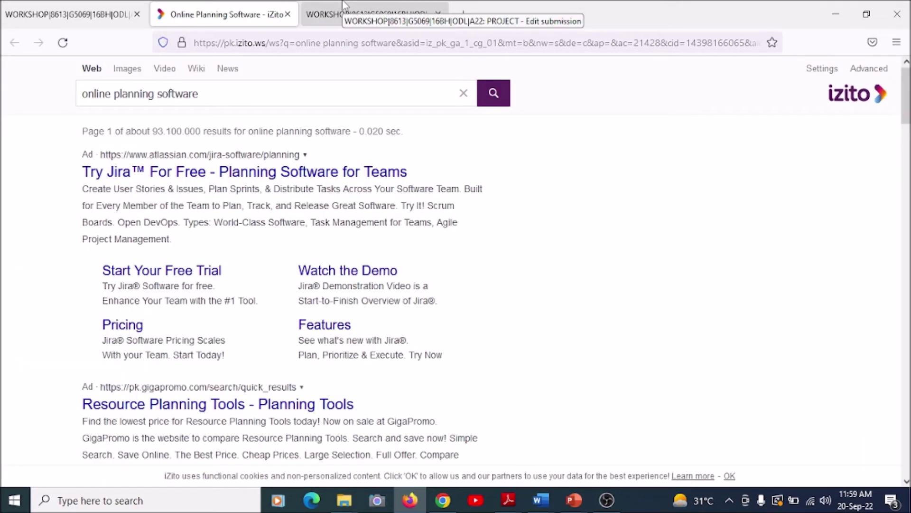
left_click(344, 14)
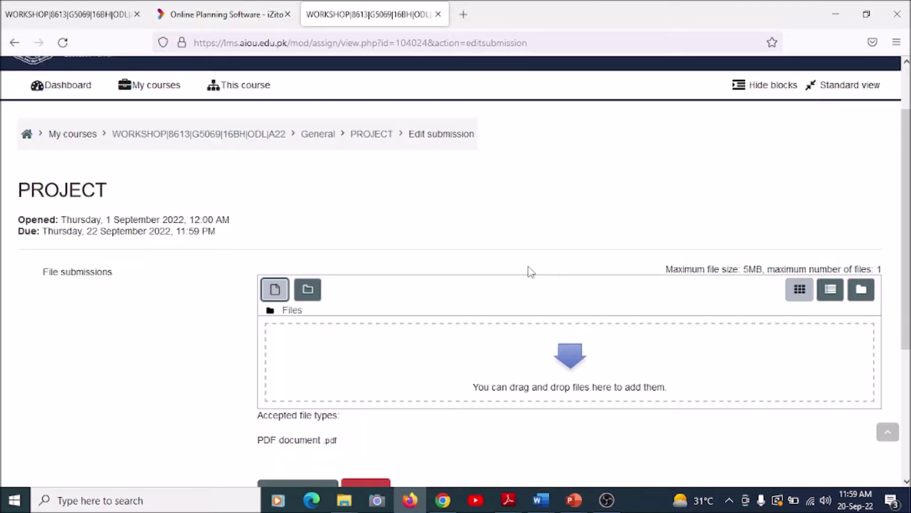
Step: Switch to the "8613 Manual" document in Word and look at its scanned handwritten pages
mouse_move(535, 506)
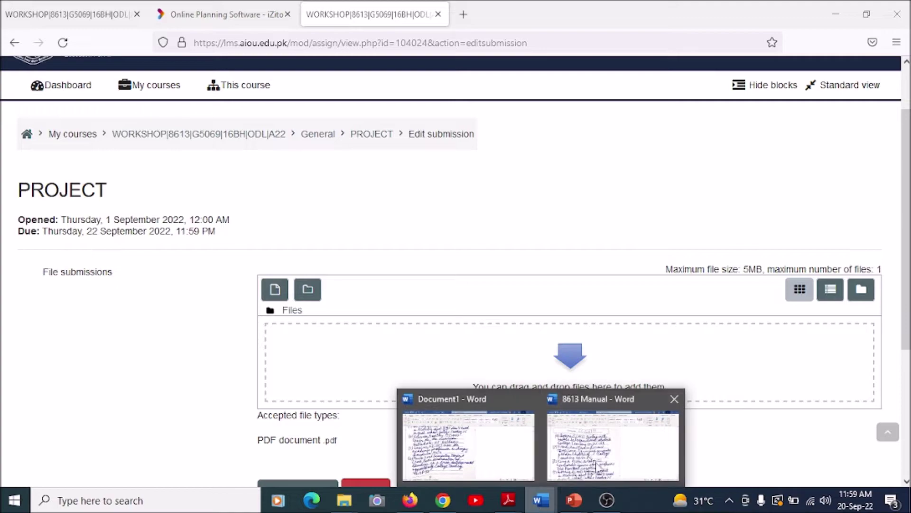
left_click(613, 446)
left_click_drag(905, 448, 906, 417)
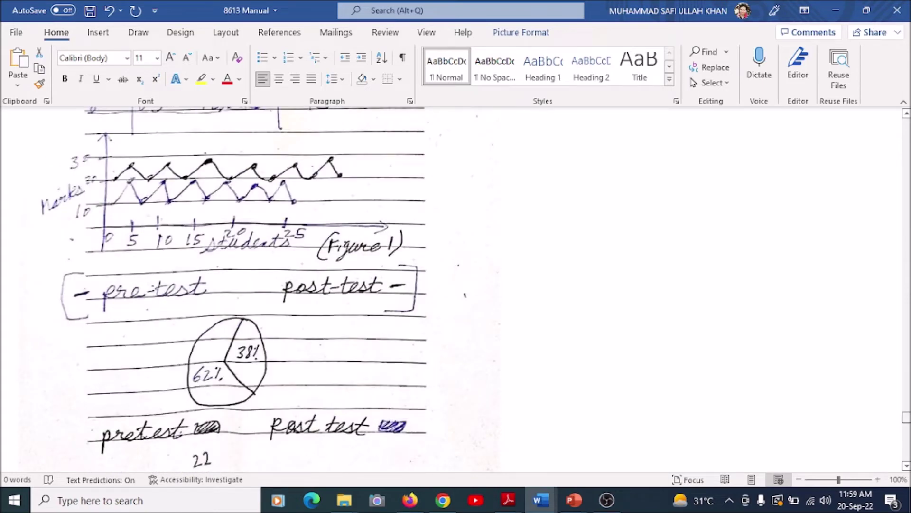
Step: Switch to the 32-page "PowerPoint Presentation" PDF in Adobe Reader and look back from its last page to page 6
left_click(508, 500)
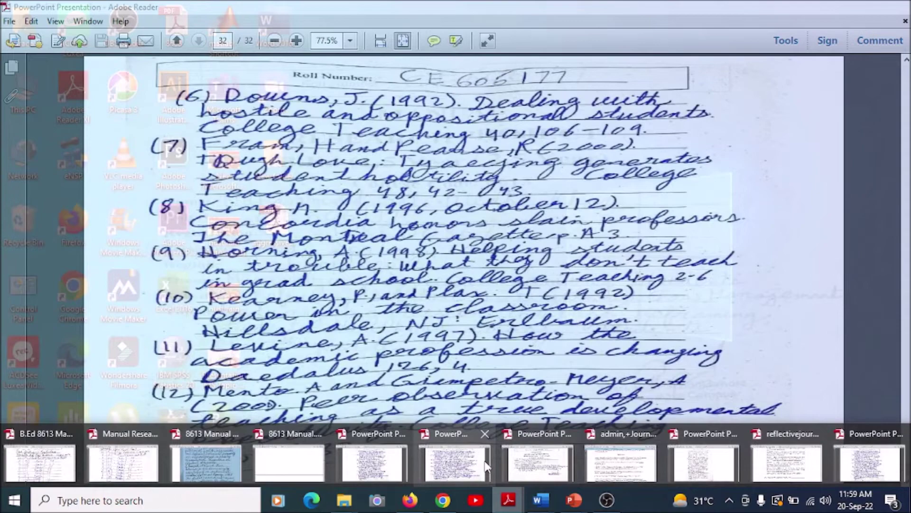
left_click(486, 466)
left_click_drag(906, 469, 906, 135)
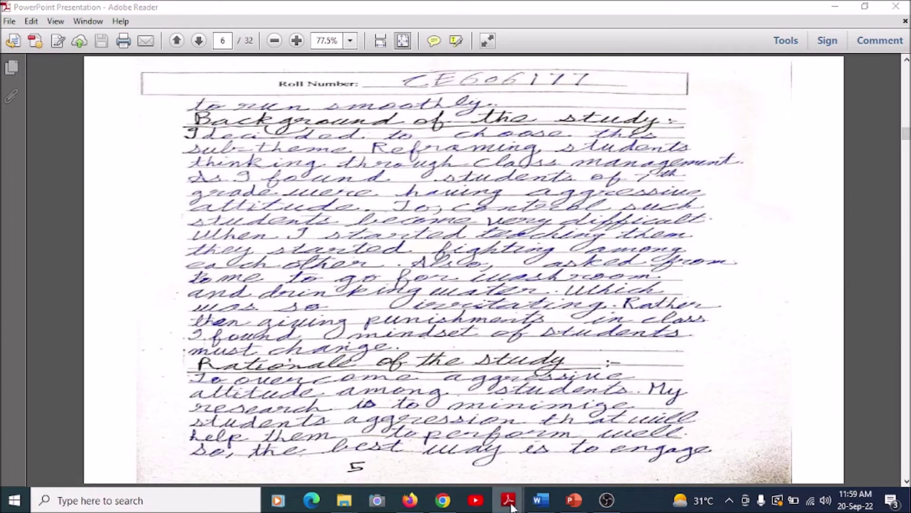
Step: Examine the scan quality of pages 23 to 28 in "Manual Research Project B.Ed.pdf" and minimize that document
mouse_move(511, 506)
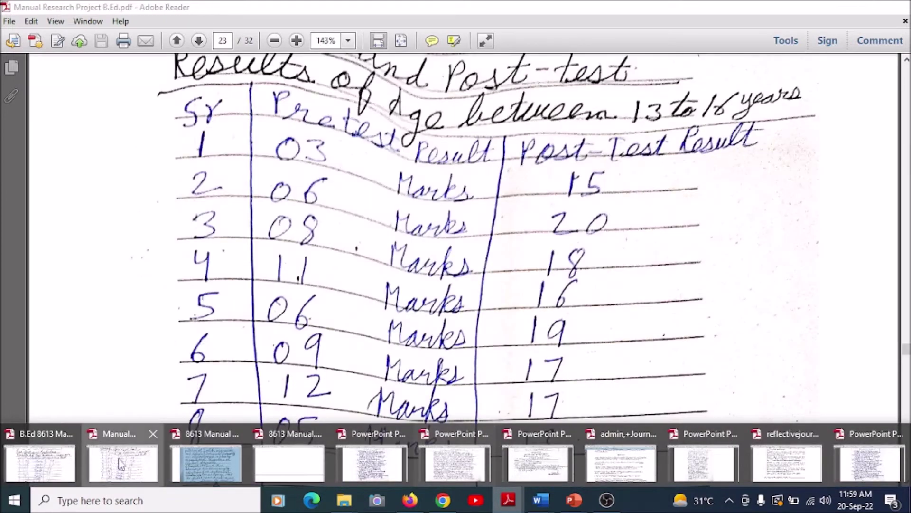
left_click(119, 458)
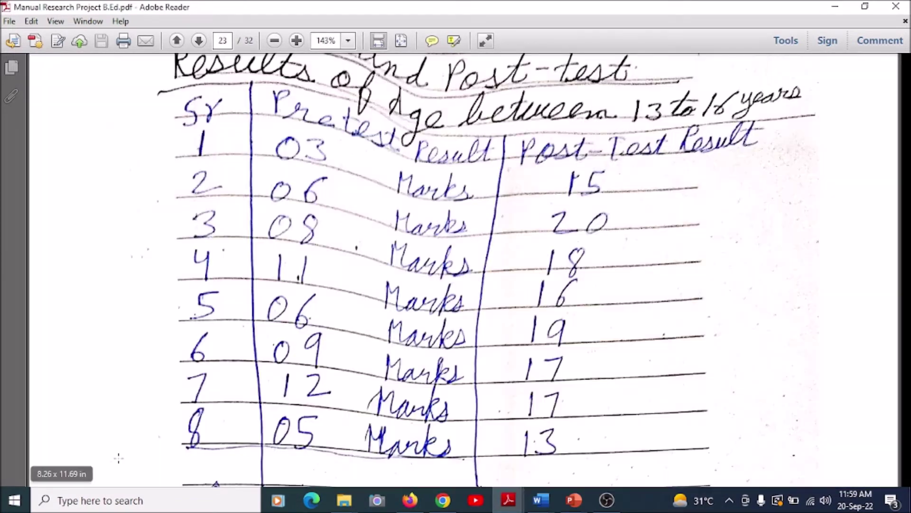
left_click_drag(906, 353, 906, 396)
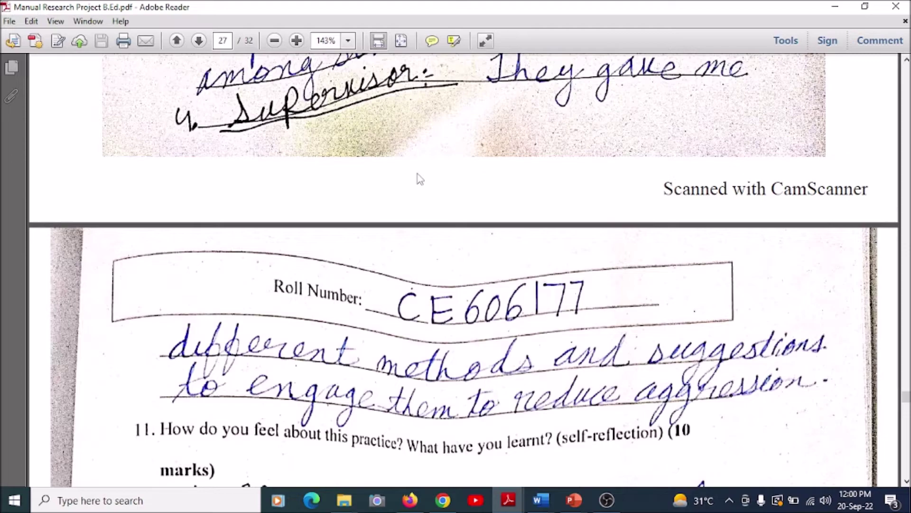
scroll(450, 223, "down", 3)
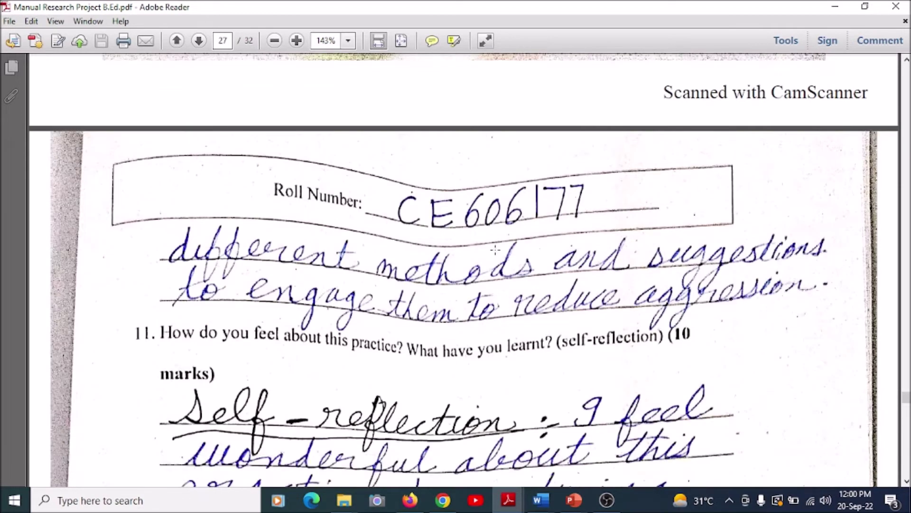
scroll(495, 249, "down", 20)
scroll(495, 250, "down", 10)
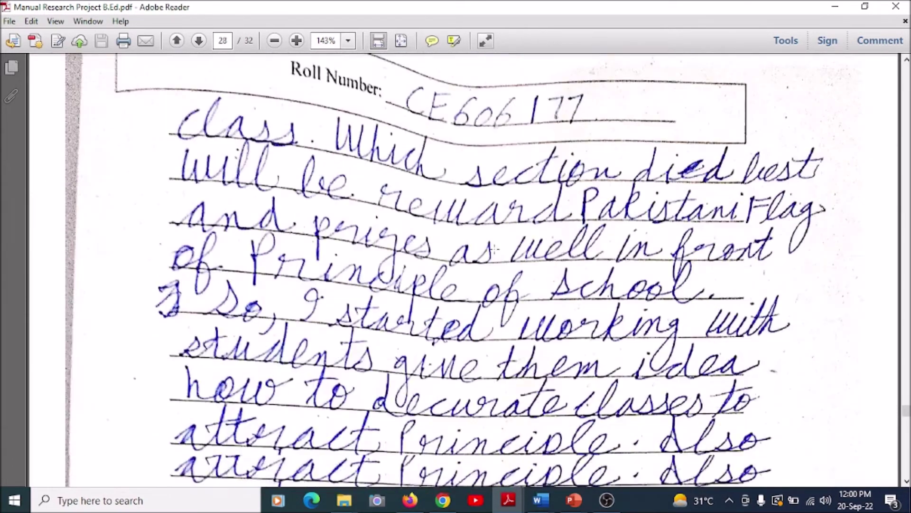
left_click(836, 6)
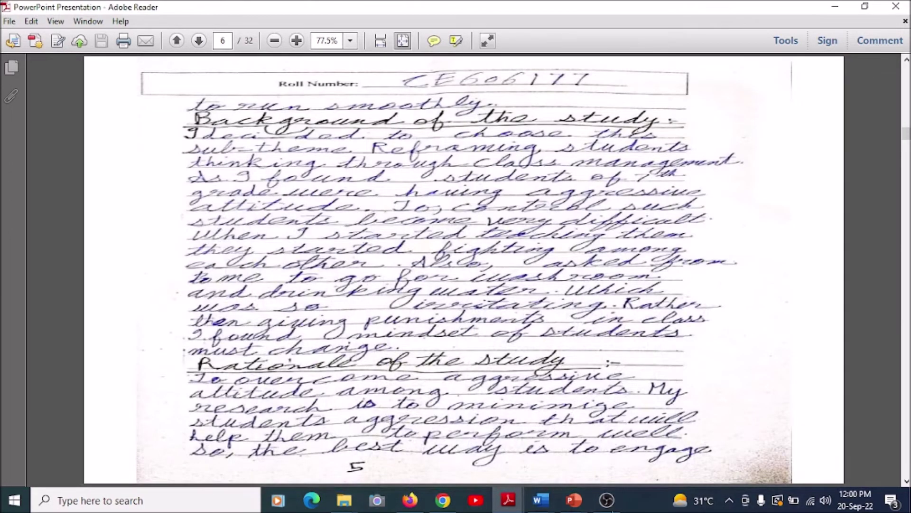
Step: Switch to the "8613 P1" presentation in PowerPoint and look through its scanned slides from the first to the last
left_click(443, 500)
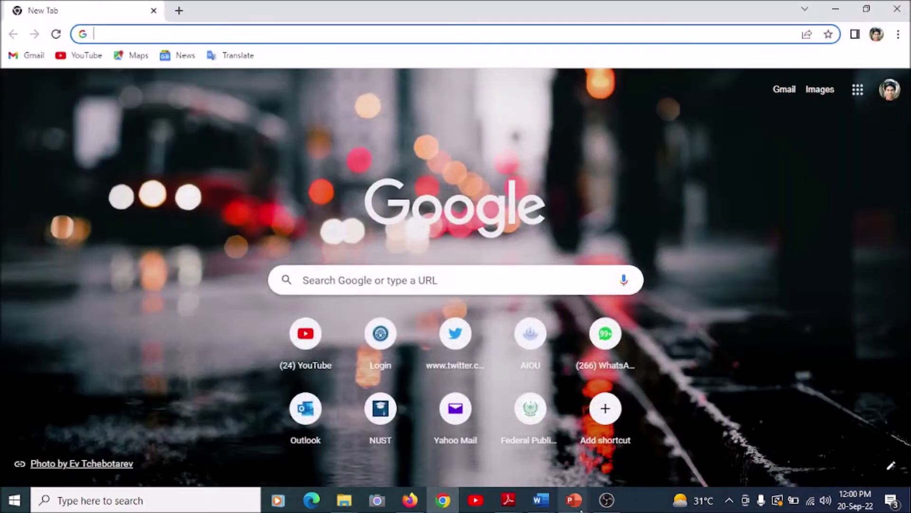
mouse_move(573, 509)
left_click(662, 395)
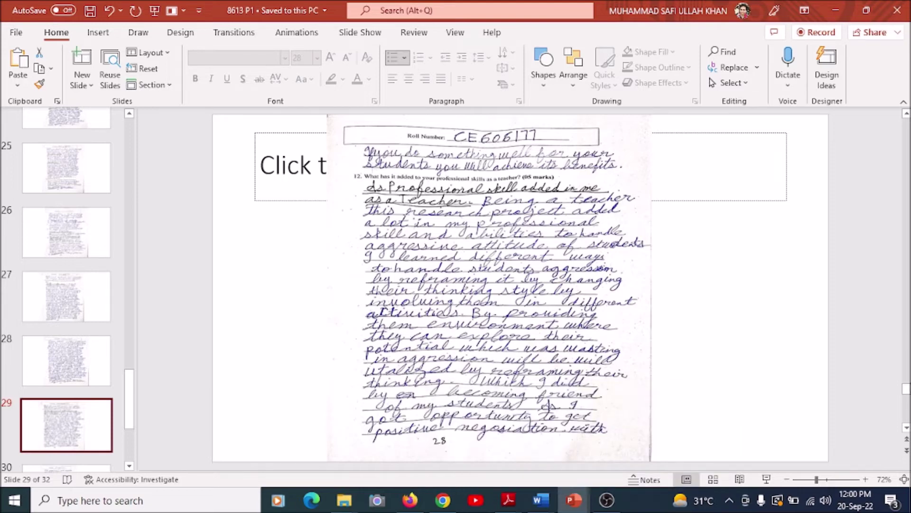
left_click_drag(906, 390, 906, 124)
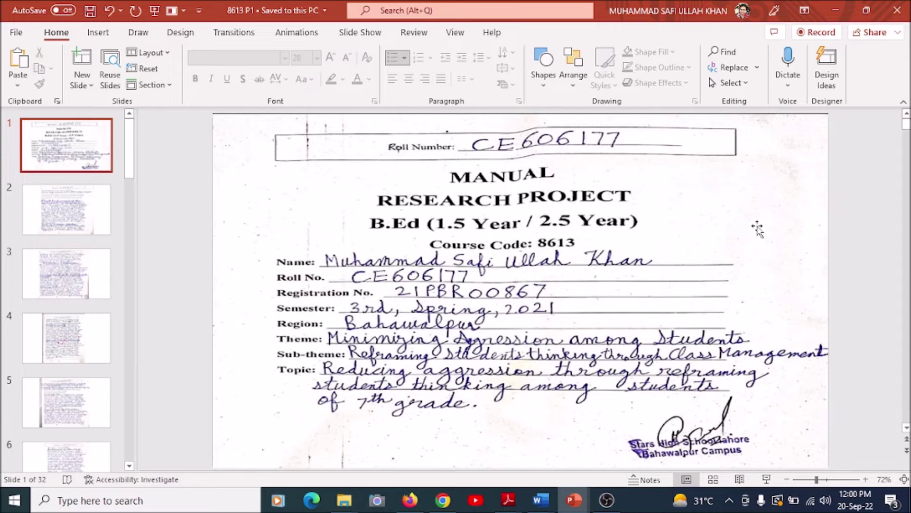
scroll(900, 244, "down", 1)
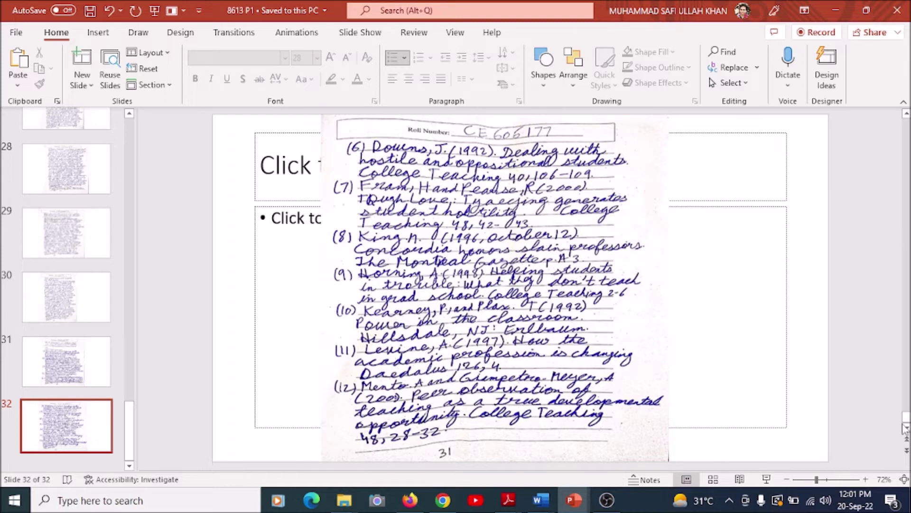
left_click_drag(907, 417, 906, 121)
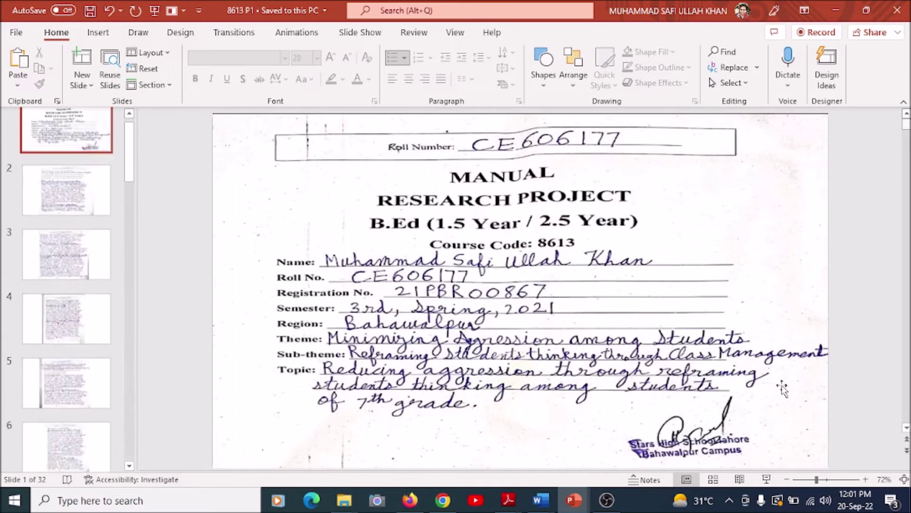
Step: Preview the first slide of the presentation as a slide show, exit it, and view the file management page
left_click(766, 480)
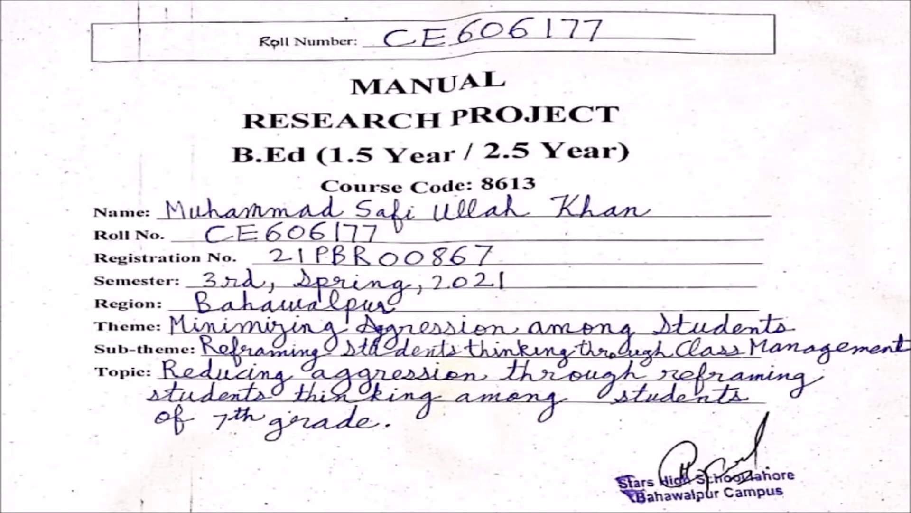
key("Escape")
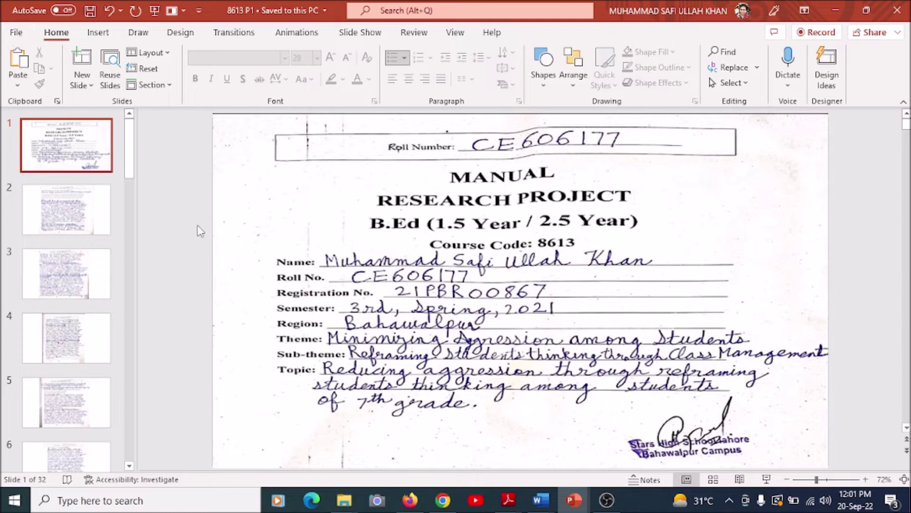
left_click(23, 35)
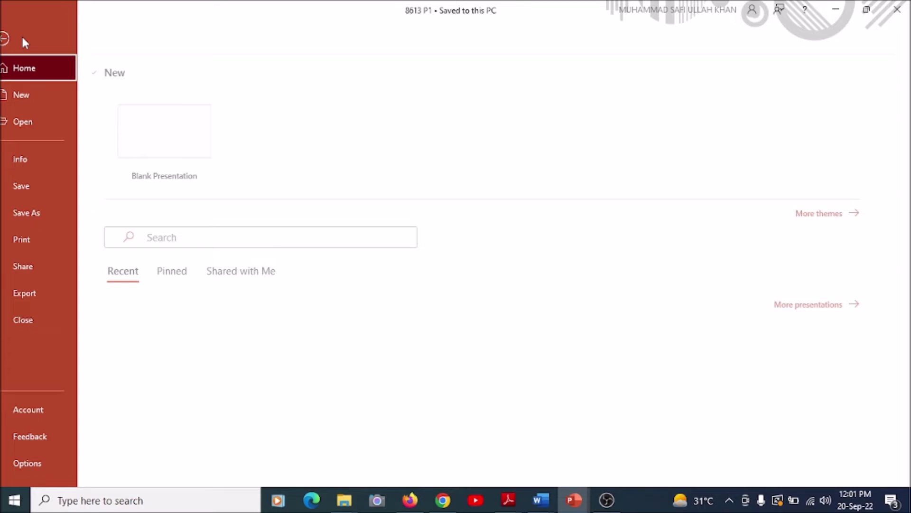
left_click(22, 38)
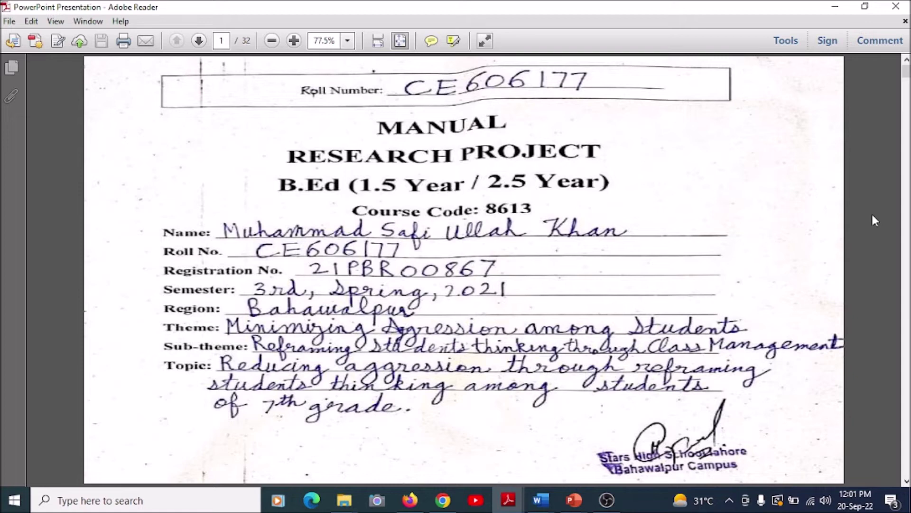
Step: Show the "PowerPoint Presentation" PDF in Read Mode and examine its scanned pages through to the last one
left_click(483, 42)
scroll(872, 228, "down", 2)
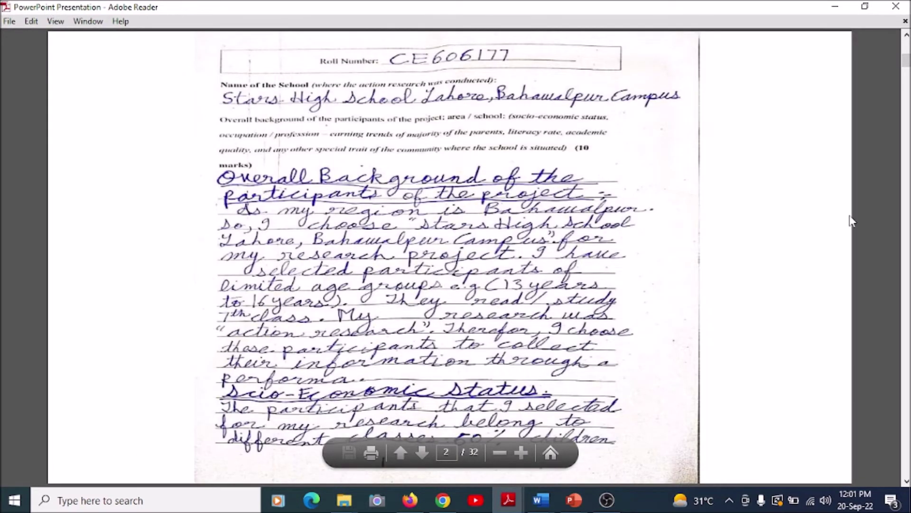
left_click(332, 158)
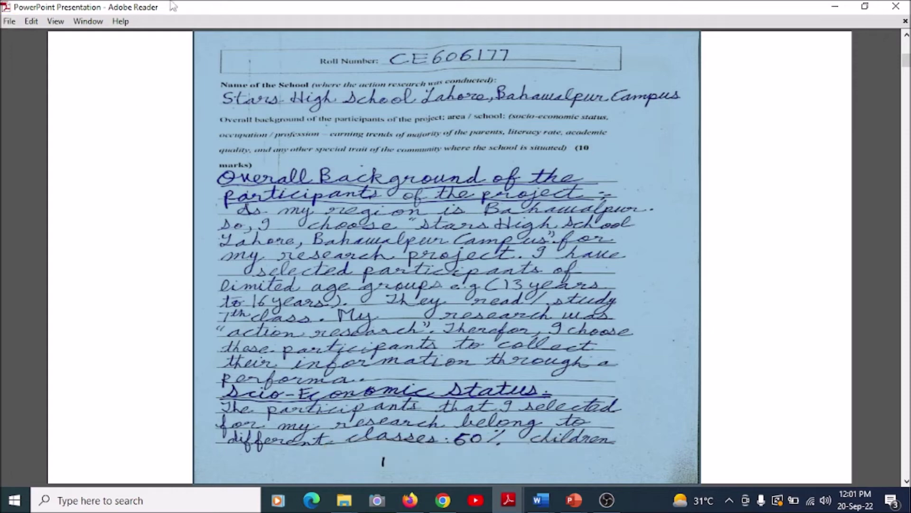
scroll(847, 232, "down", 4)
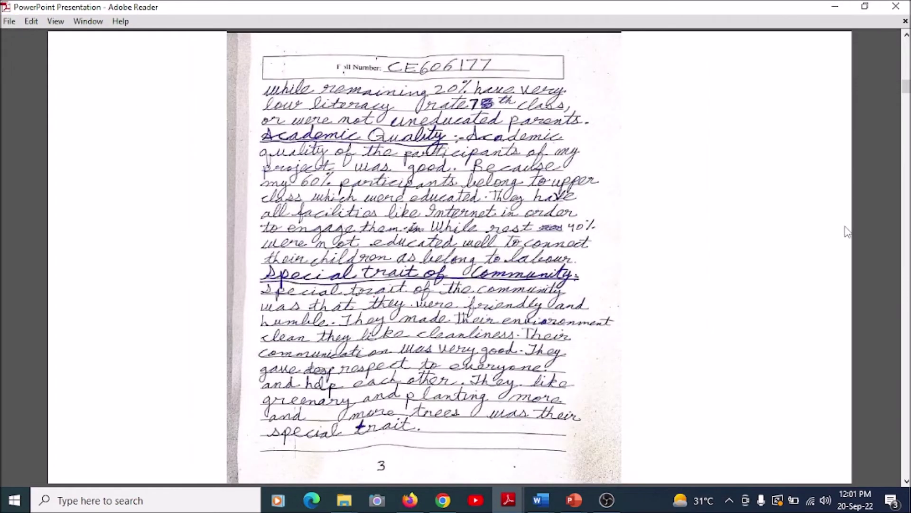
scroll(847, 232, "down", 10)
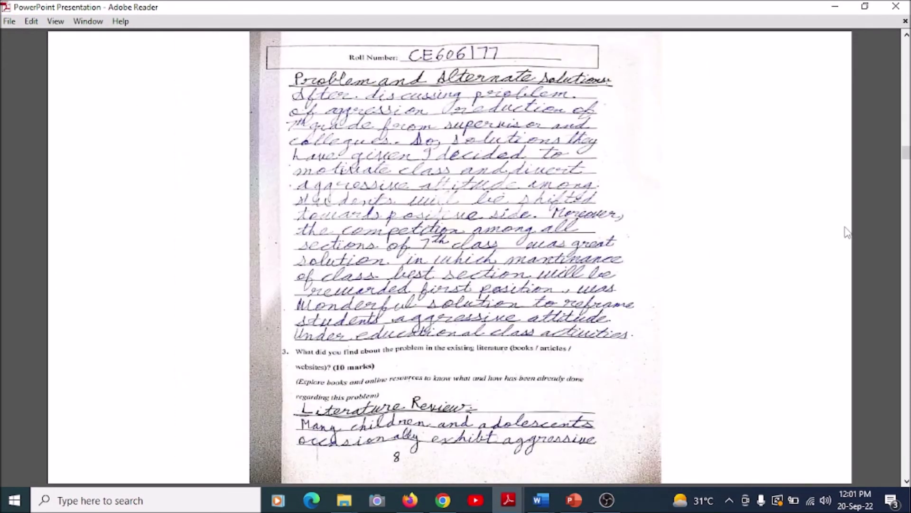
scroll(845, 233, "down", 12)
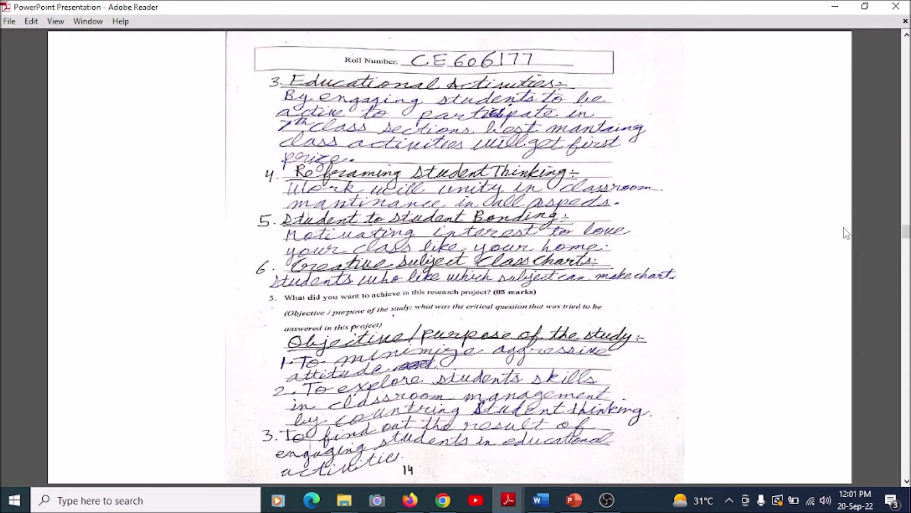
scroll(846, 232, "down", 2)
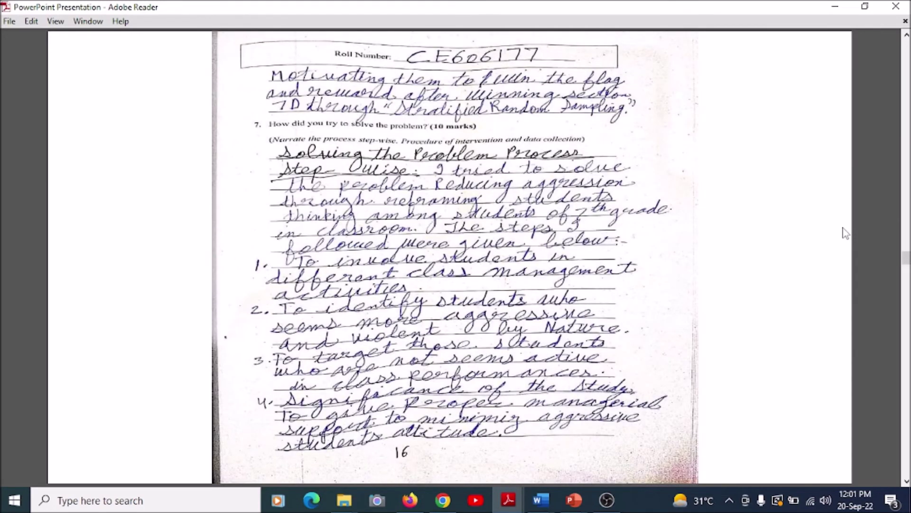
scroll(846, 232, "down", 10)
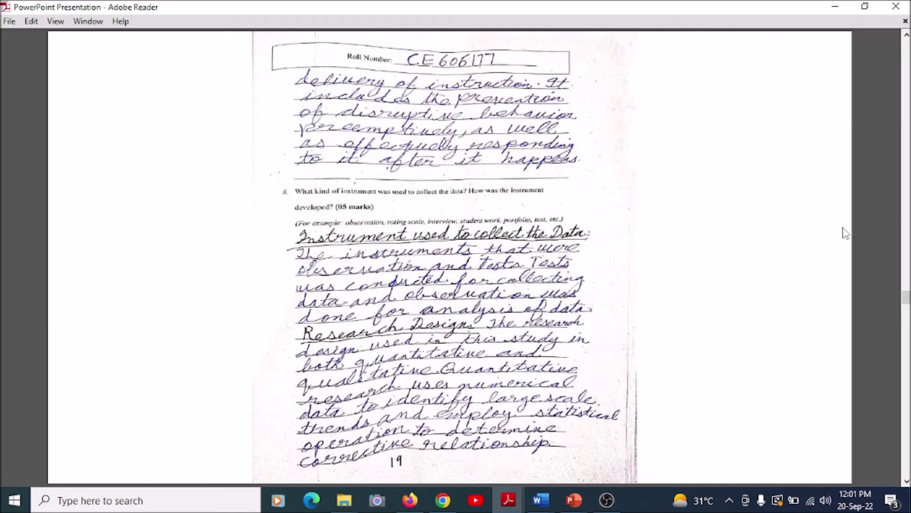
scroll(845, 233, "down", 10)
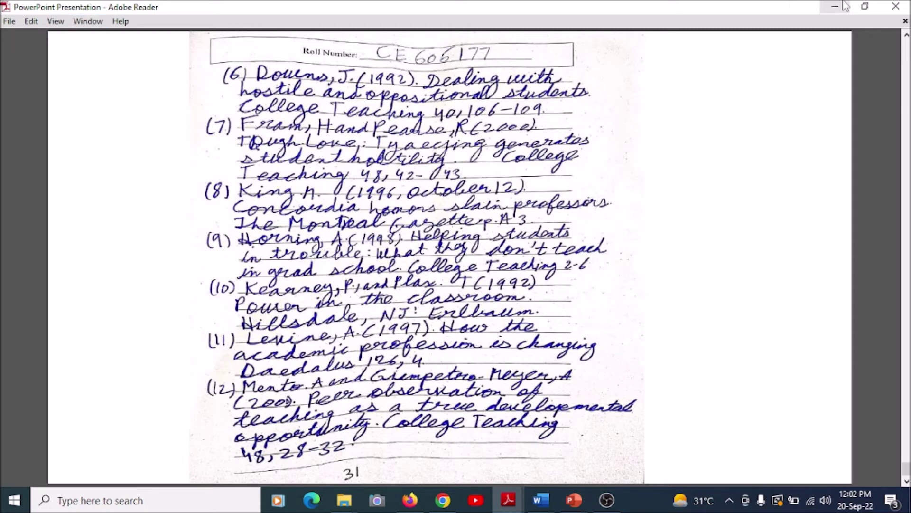
Step: Exit Read Mode in the "PowerPoint Presentation" PDF
left_click(9, 21)
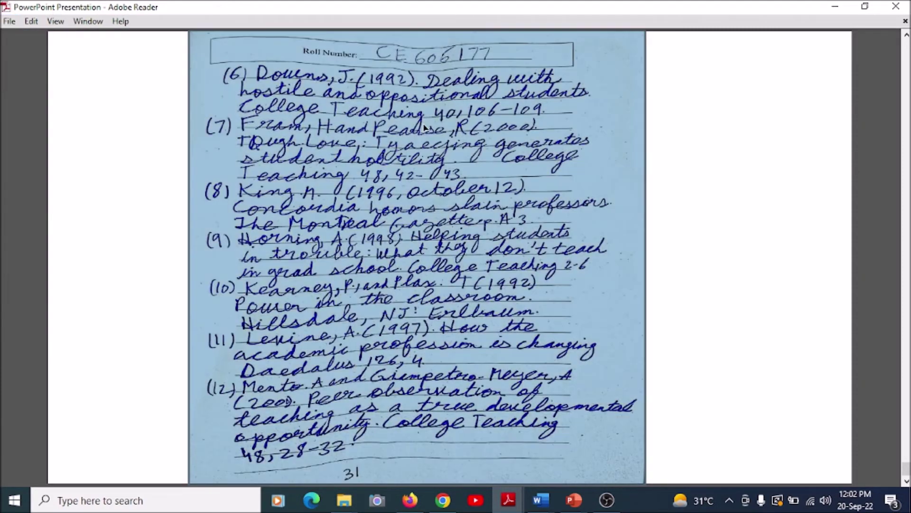
left_click(418, 129)
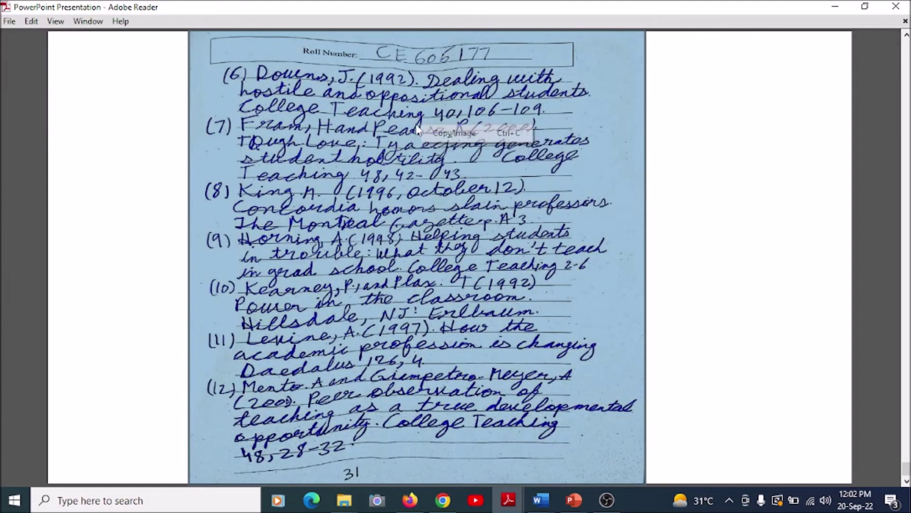
right_click(703, 113)
left_click(687, 242)
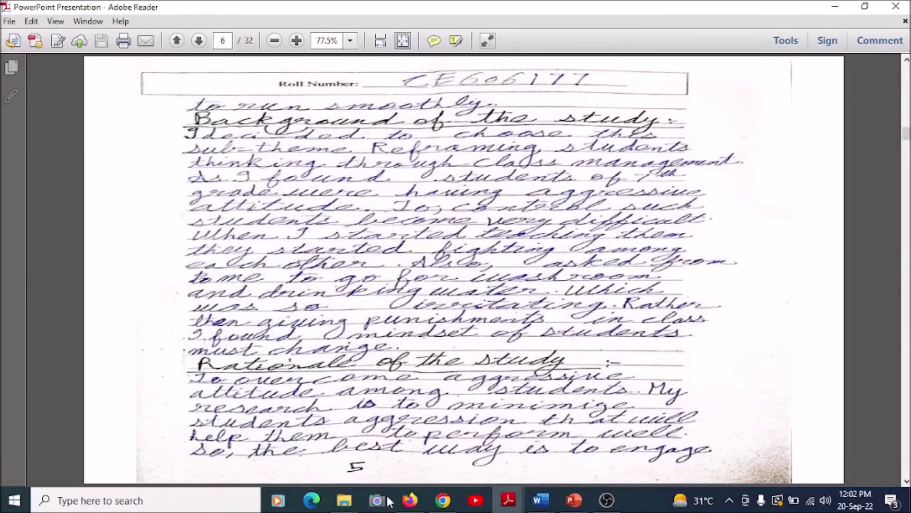
Step: Switch to the PROJECT submission page in Firefox and open the file picker for adding a file
mouse_move(344, 500)
mouse_move(367, 444)
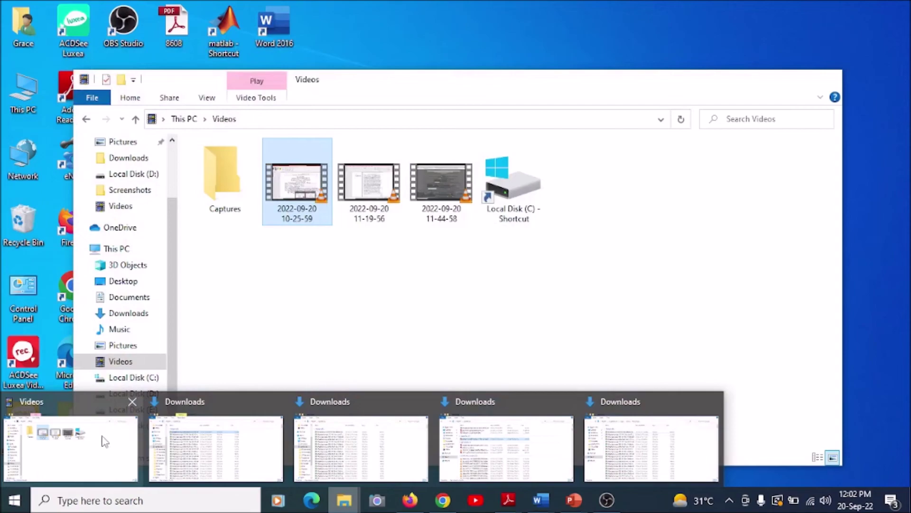
mouse_move(459, 429)
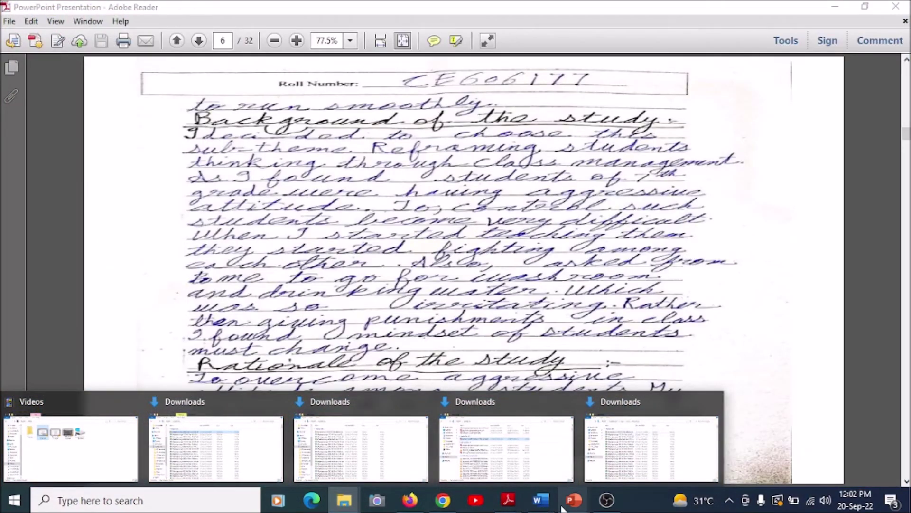
left_click(443, 500)
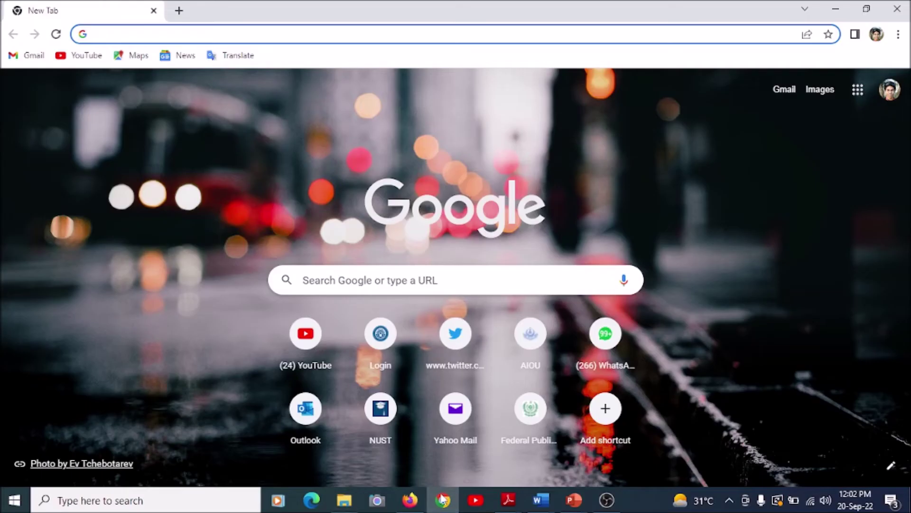
left_click(410, 499)
left_click(275, 288)
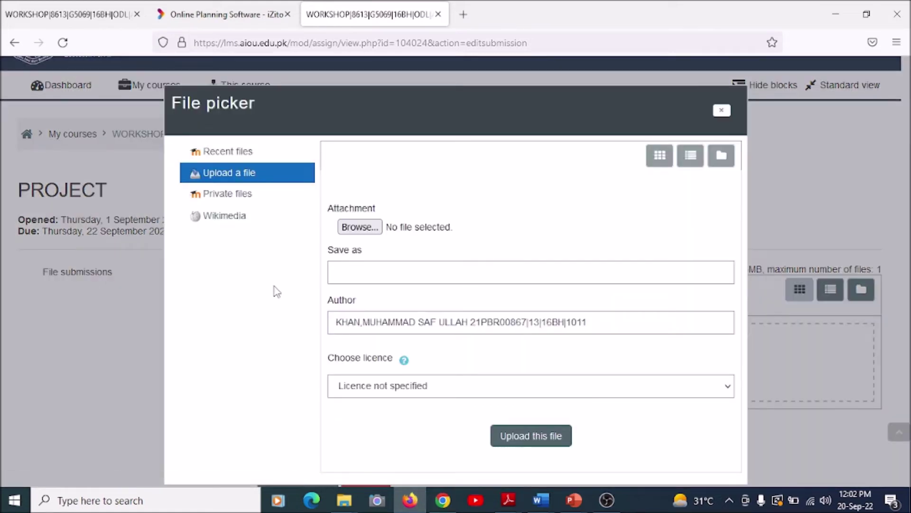
Step: Upload "8613 P6.pdf" from the Documents folder as the project's submission file
left_click(342, 229)
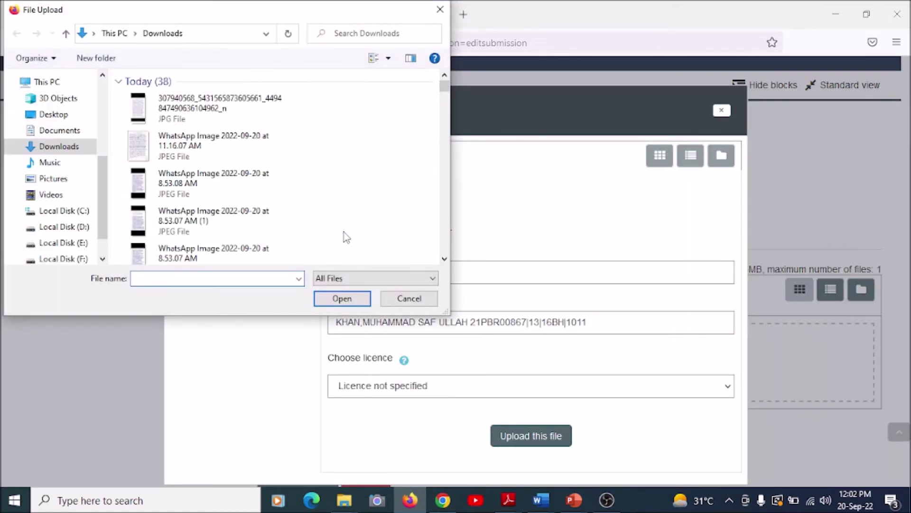
left_click(66, 134)
left_click(269, 277)
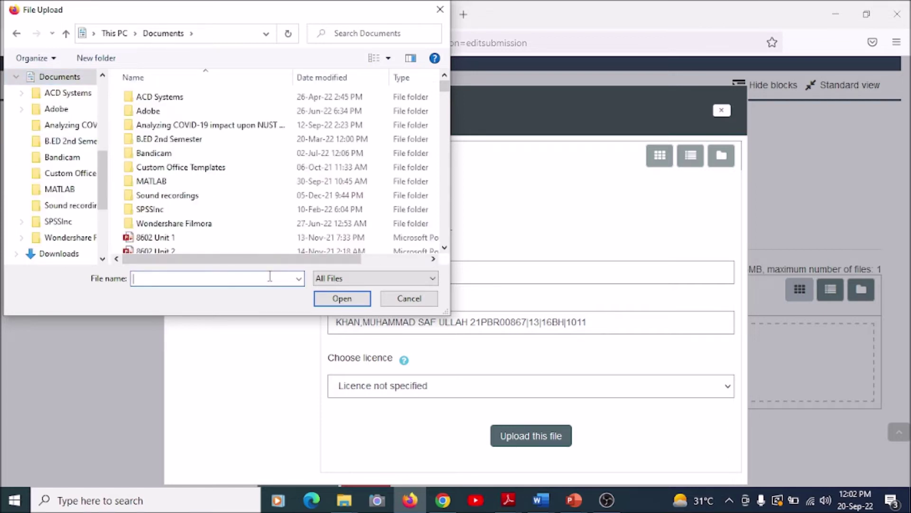
type("p")
key("BackSpace")
type("861")
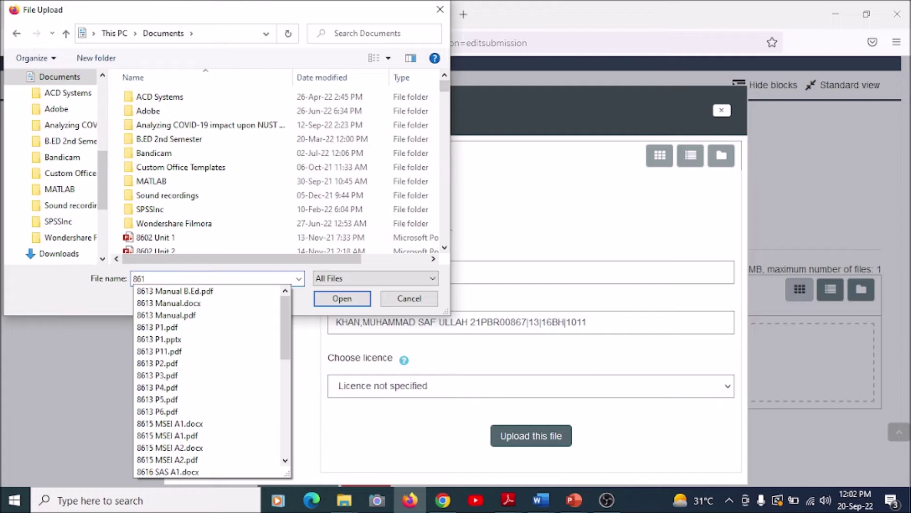
type("3")
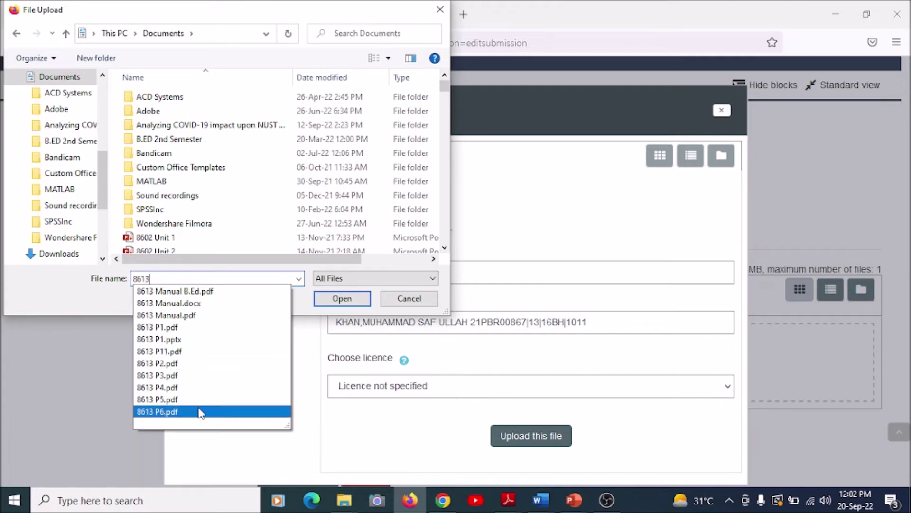
left_click(173, 412)
left_click(322, 304)
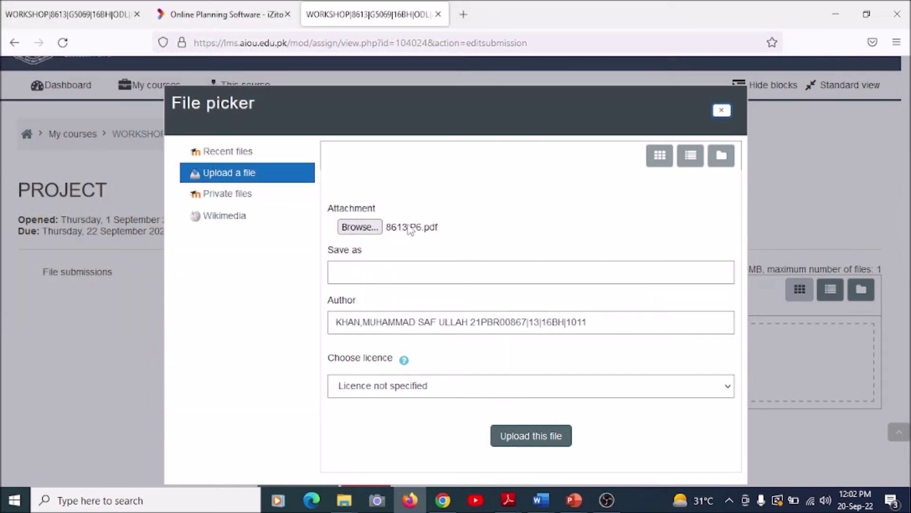
left_click(524, 447)
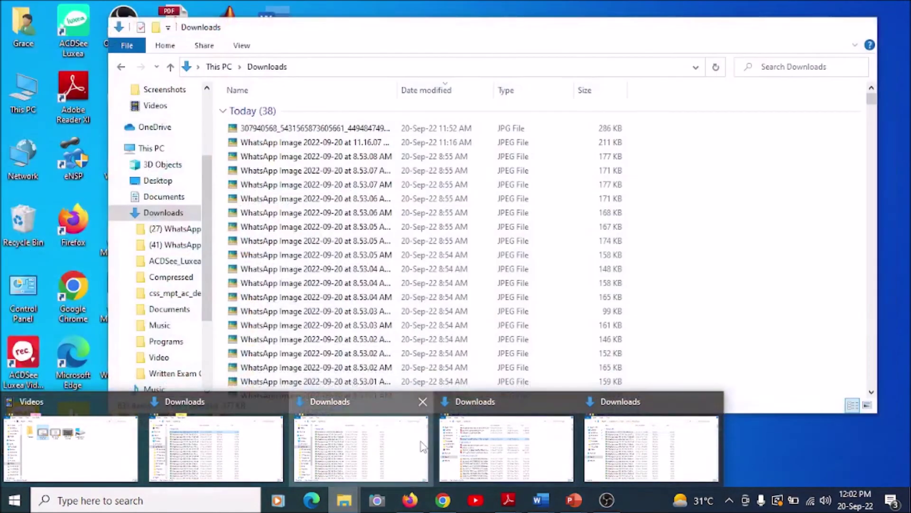
Step: Search the Documents folder in File Explorer for 8613 and open "8613 P6.pdf"
left_click(422, 446)
left_click(150, 150)
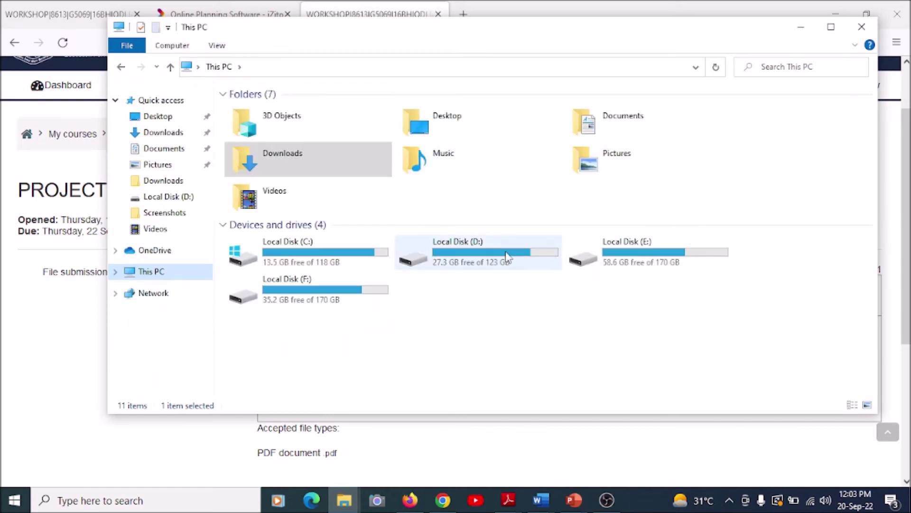
double_click(583, 118)
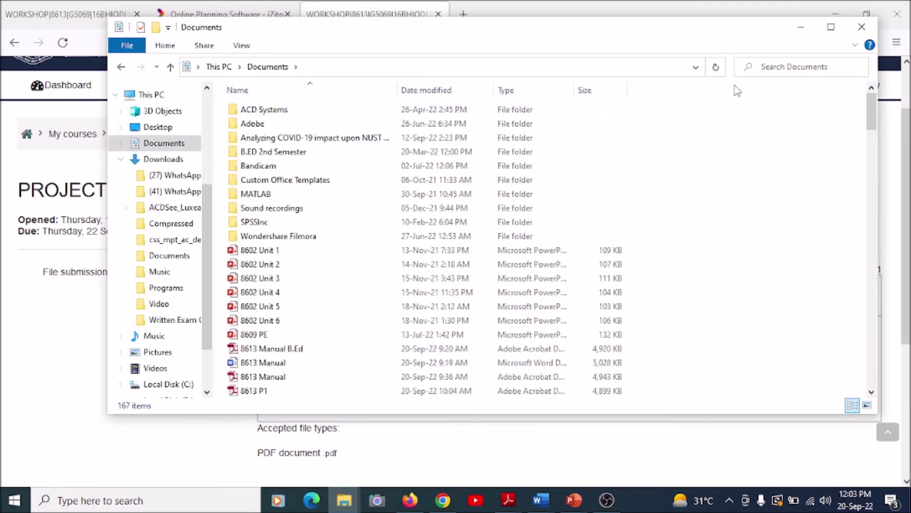
left_click(788, 67)
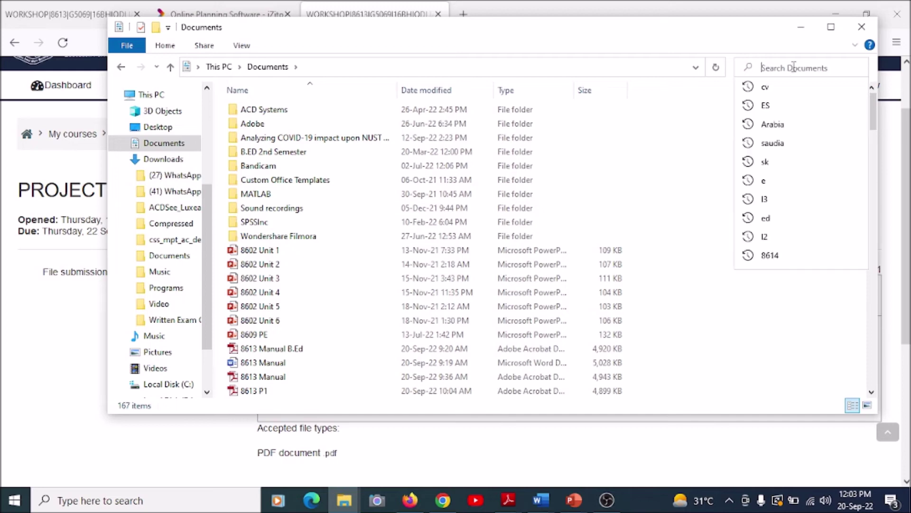
type("8613")
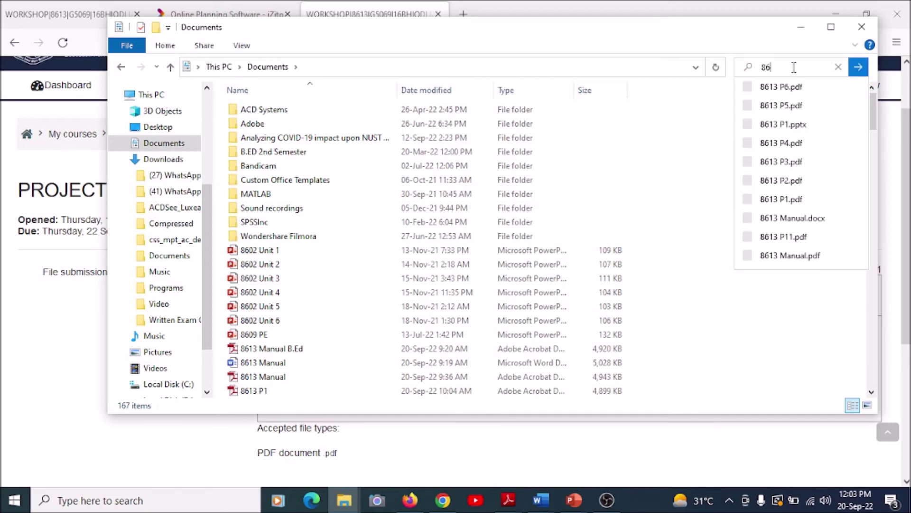
left_click(811, 88)
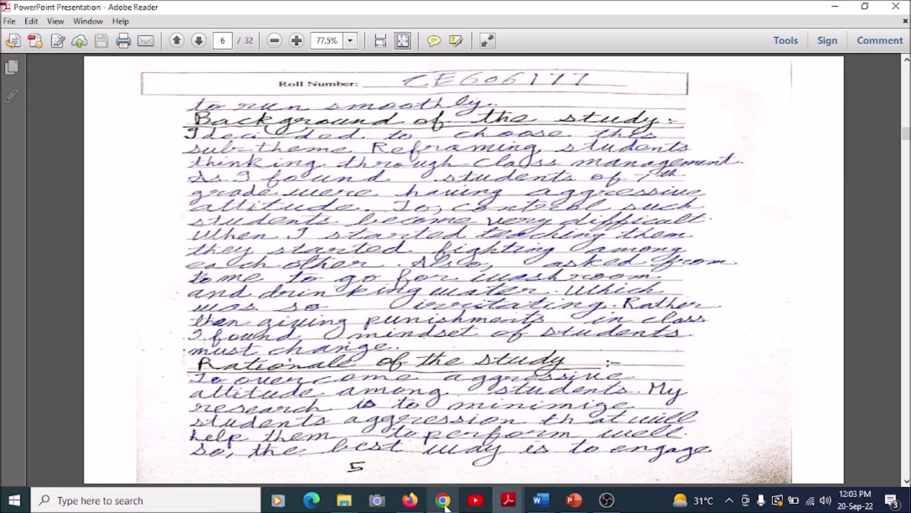
Step: Check the file size of "8613 P6" in the Documents folder through its properties, and close them
mouse_move(344, 500)
left_click(468, 446)
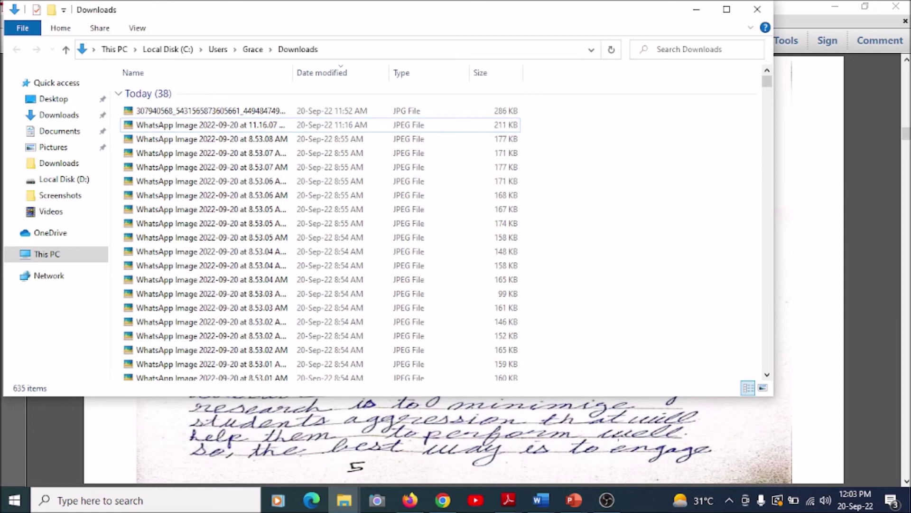
mouse_move(344, 500)
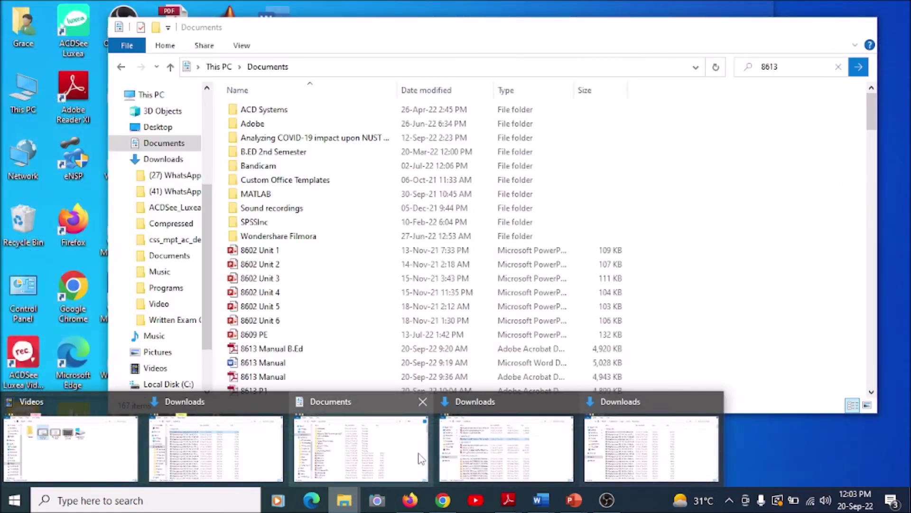
left_click(420, 458)
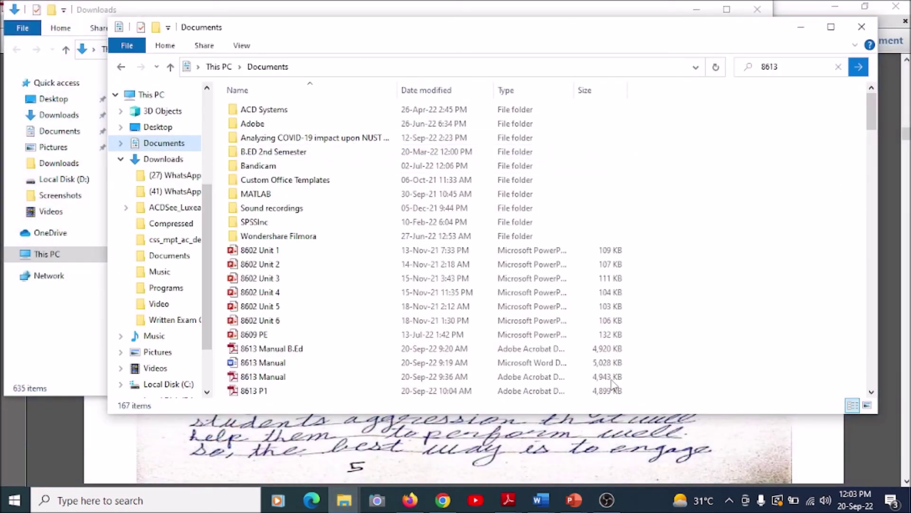
scroll(634, 365, "down", 7)
left_click(266, 194)
right_click(285, 193)
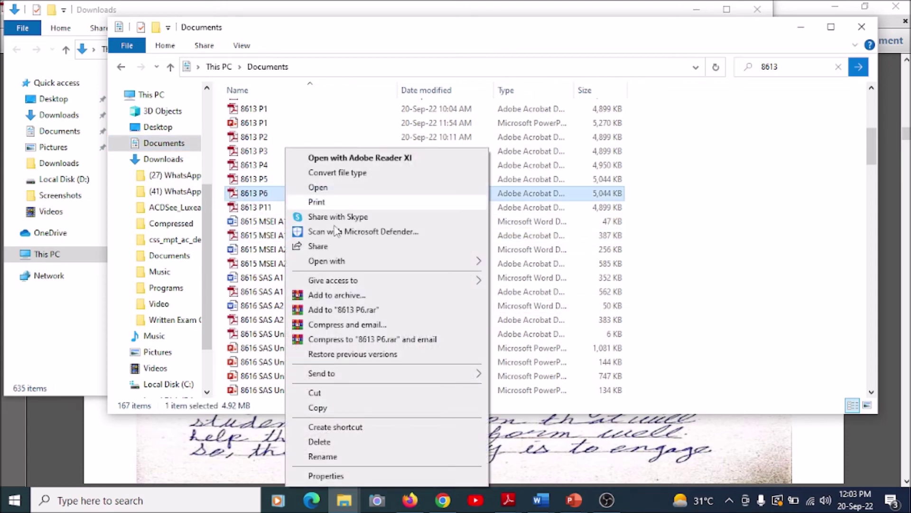
left_click(405, 475)
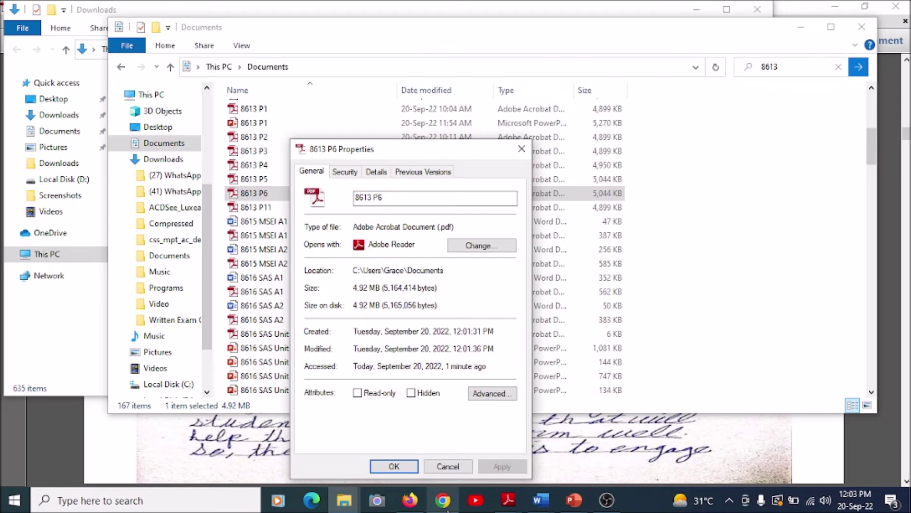
left_click(450, 466)
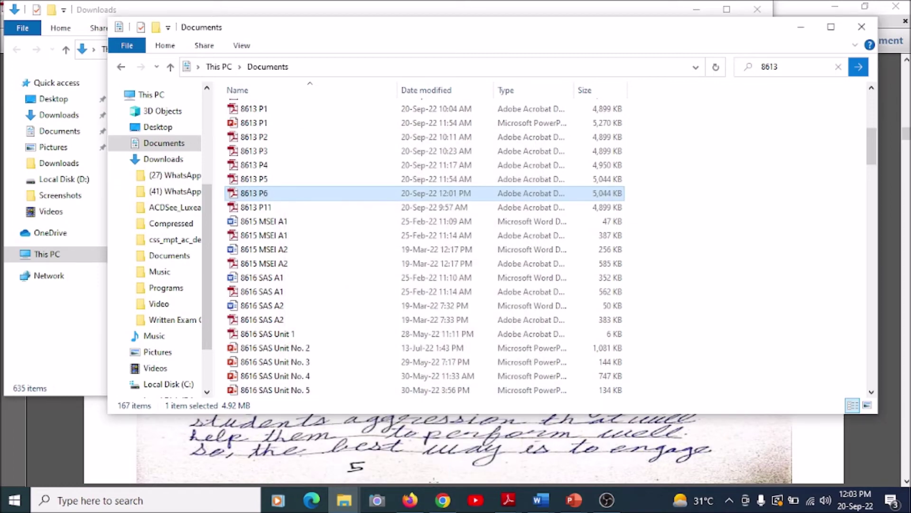
Step: Return to the PROJECT submission page in Firefox and save the submission containing "8613 P6.pdf"
left_click(442, 500)
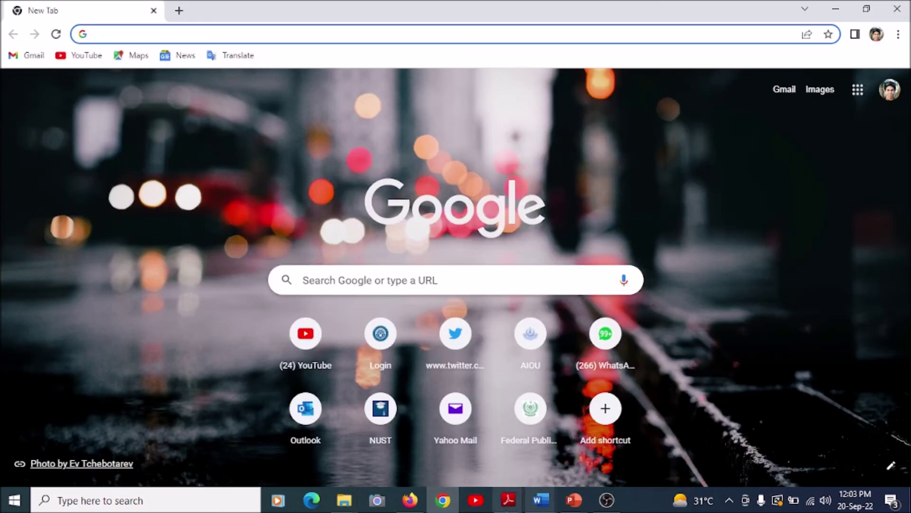
left_click(409, 501)
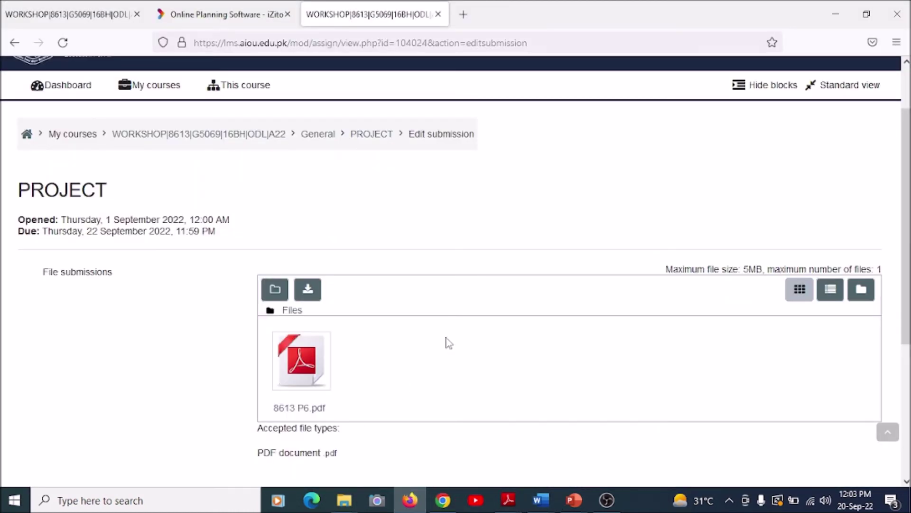
scroll(448, 342, "down", 4)
scroll(421, 214, "up", 2)
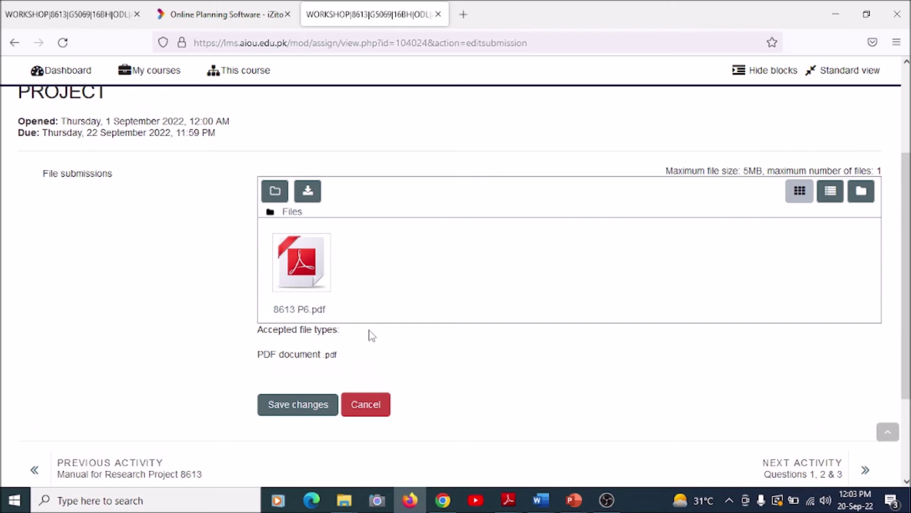
left_click(281, 407)
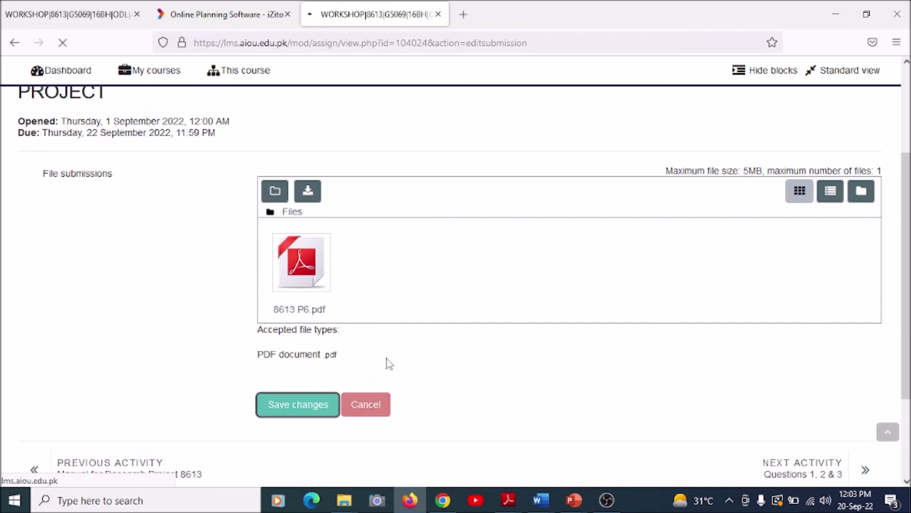
Step: Submit the project assignment for grading and confirm the submission
scroll(500, 295, "down", 3)
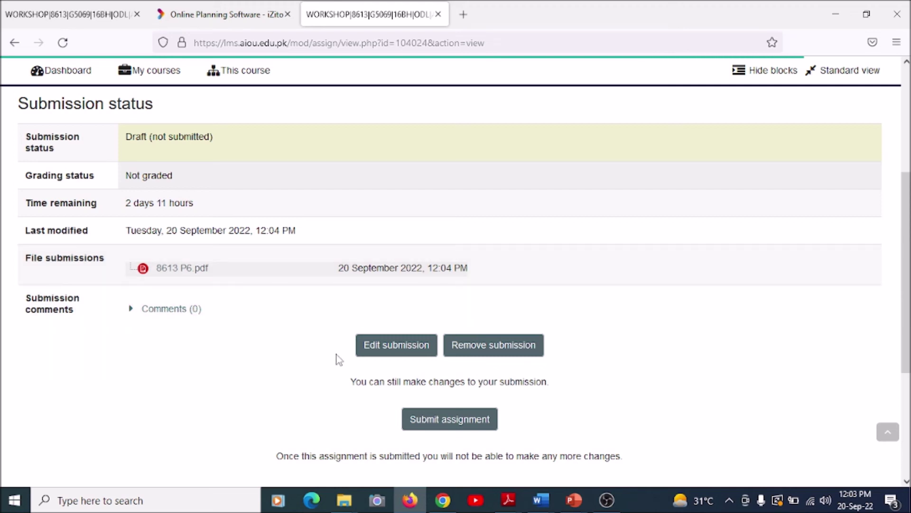
left_click(476, 426)
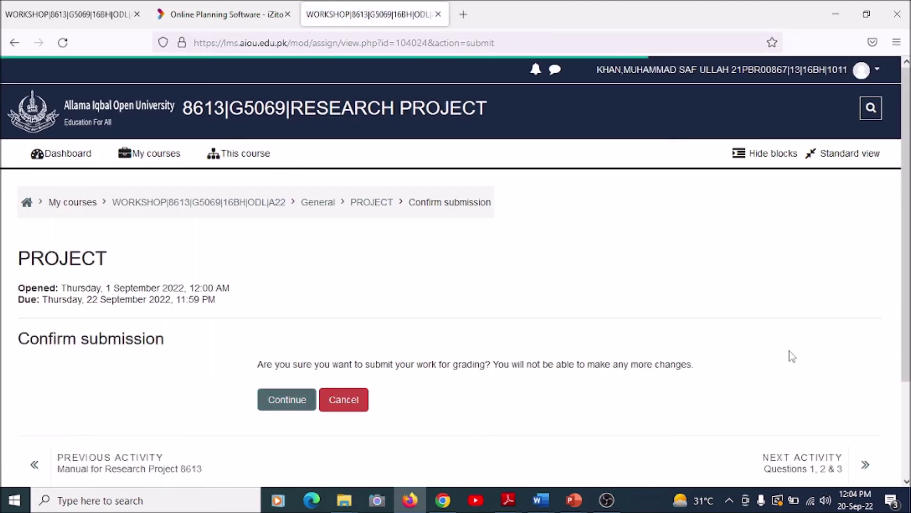
left_click(275, 403)
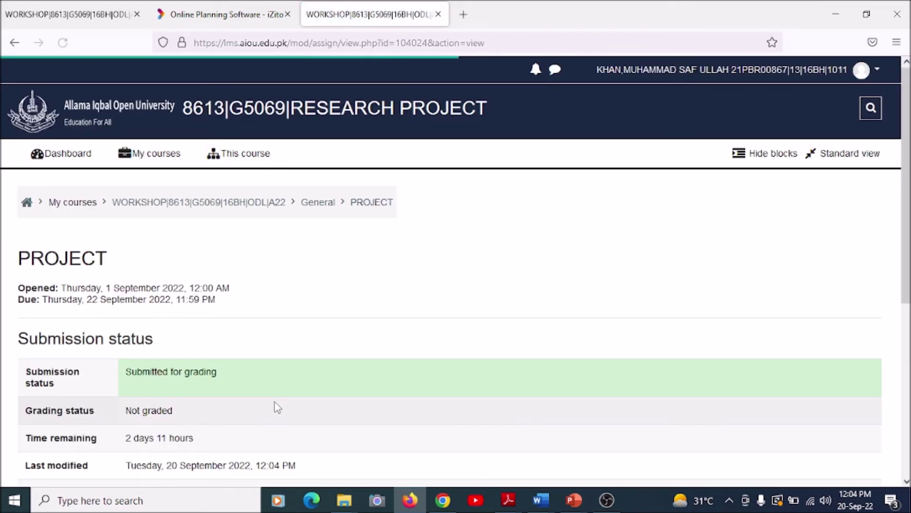
Step: Examine the PROJECT page's submission status, including the grading status, last modified date and submitted file
scroll(237, 309, "down", 3)
scroll(294, 292, "down", 1)
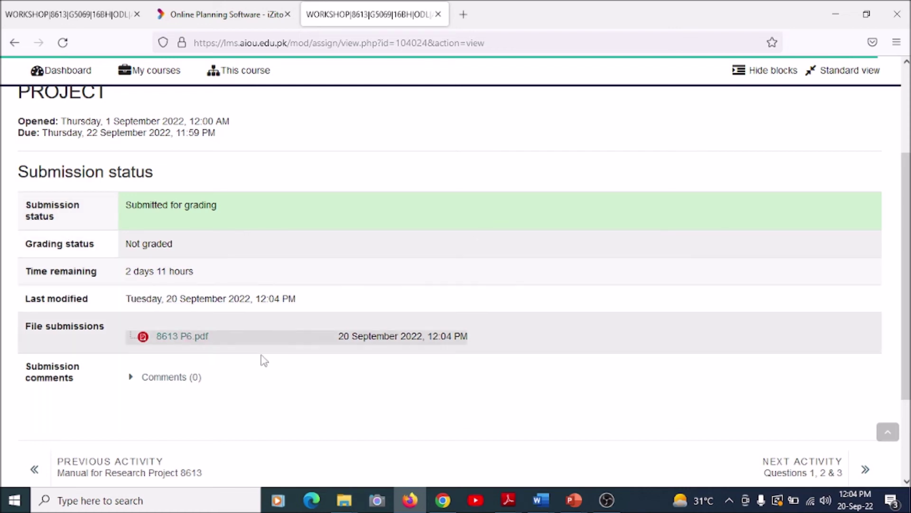
scroll(492, 385, "down", 2)
scroll(493, 388, "up", 5)
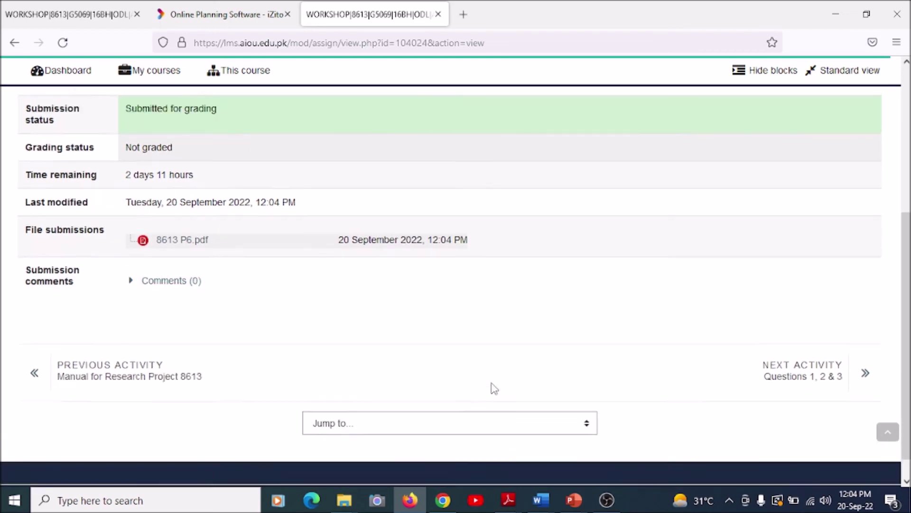
scroll(494, 241, "down", 3)
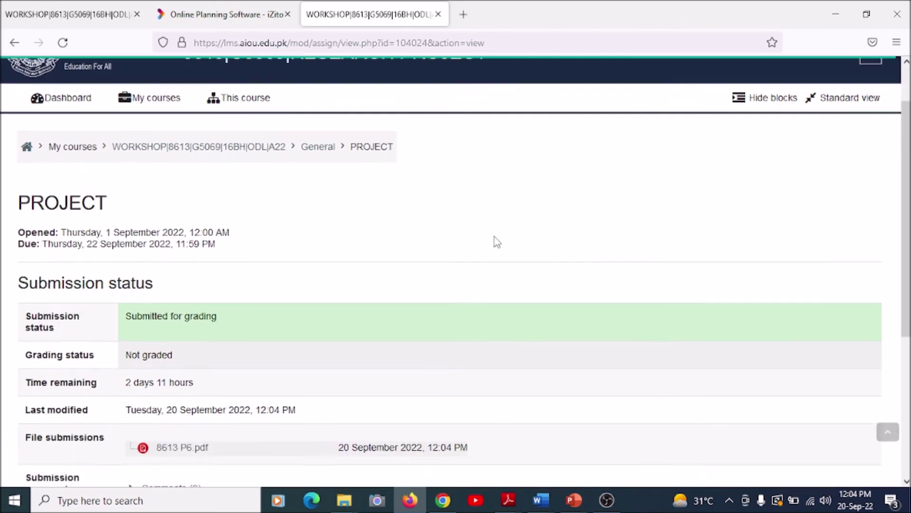
scroll(496, 241, "up", 3)
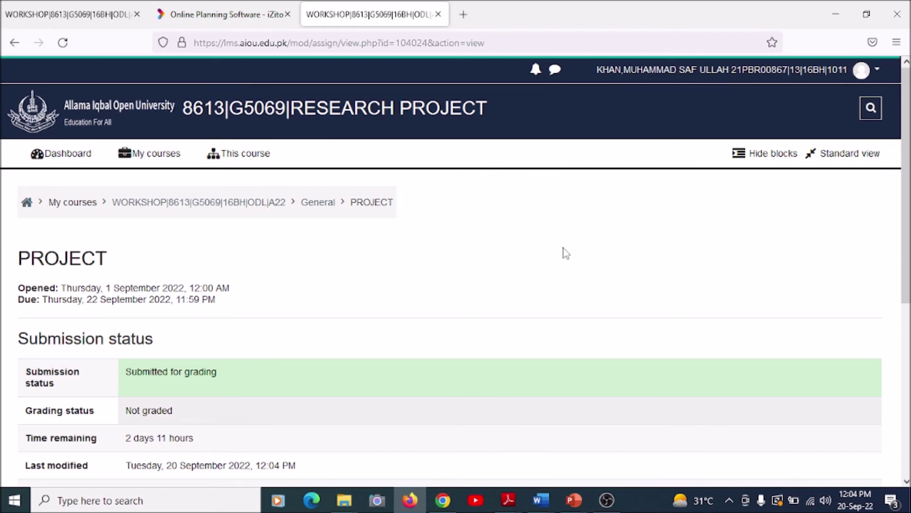
scroll(778, 290, "down", 4)
scroll(777, 291, "up", 4)
scroll(777, 291, "down", 5)
scroll(777, 291, "up", 3)
scroll(777, 291, "up", 2)
scroll(777, 291, "down", 3)
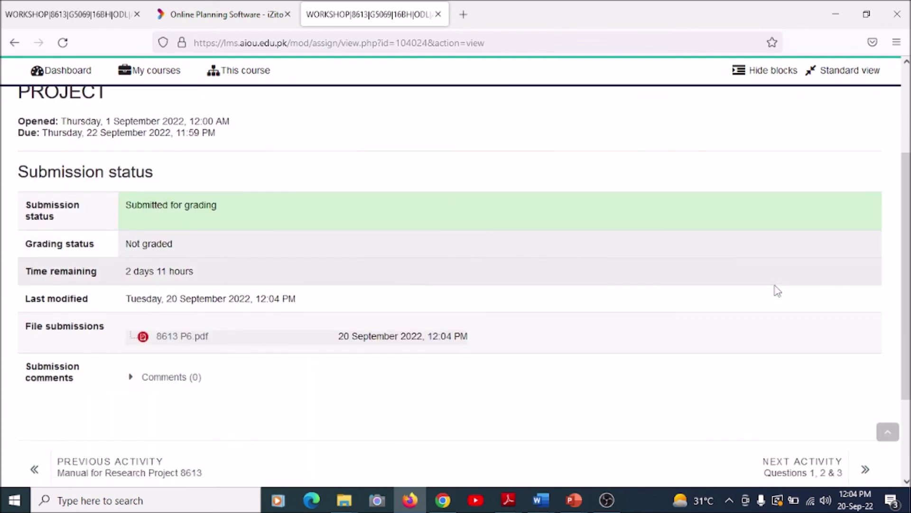